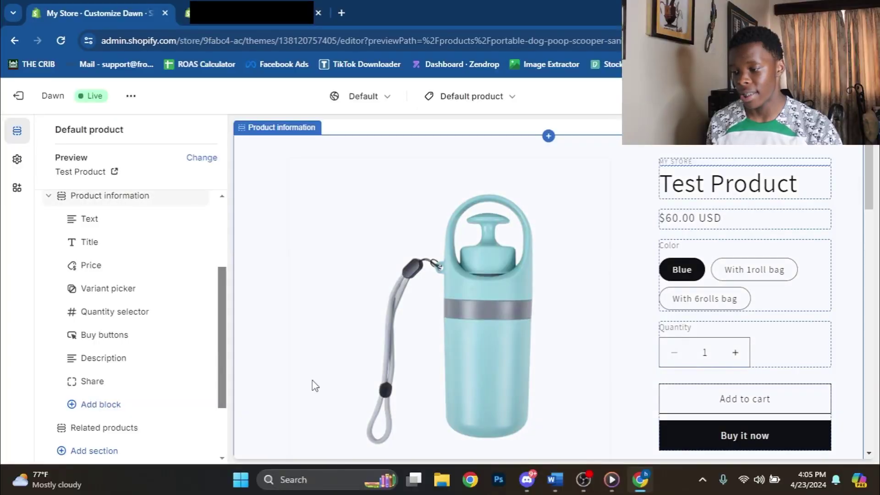
Scroll back up the Product information block list to check the remaining blocks
{"action": "scroll", "coordinate": [184, 391], "scroll_direction": "up", "scroll_amount": 2}
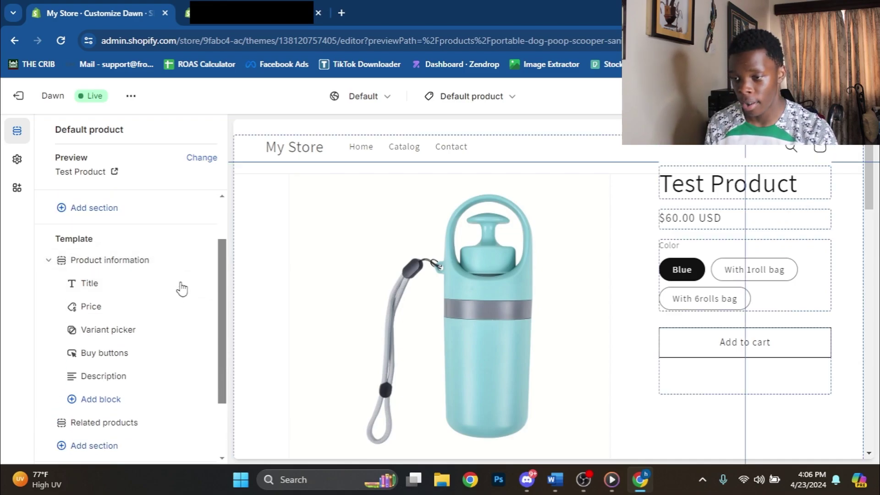
{"action": "scroll", "coordinate": [665, 300], "scroll_direction": "up", "scroll_amount": 2}
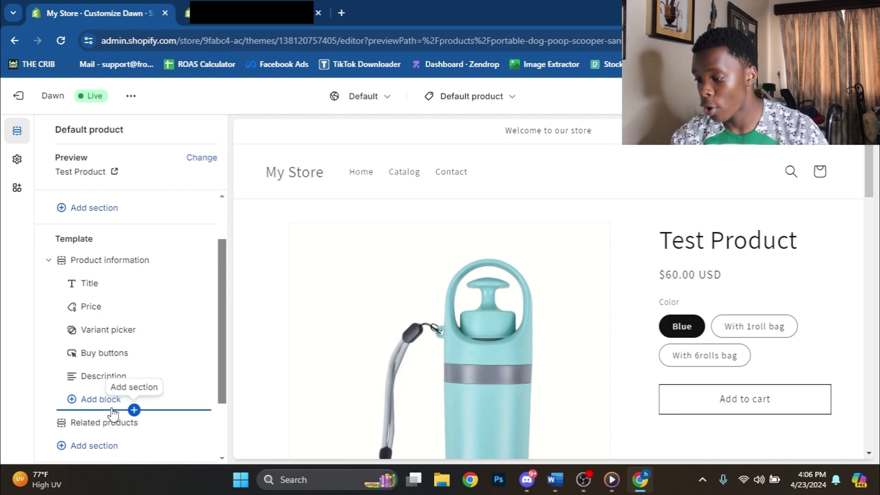
Add a Custom Liquid block to the Product information section
{"action": "left_click", "coordinate": [100, 401]}
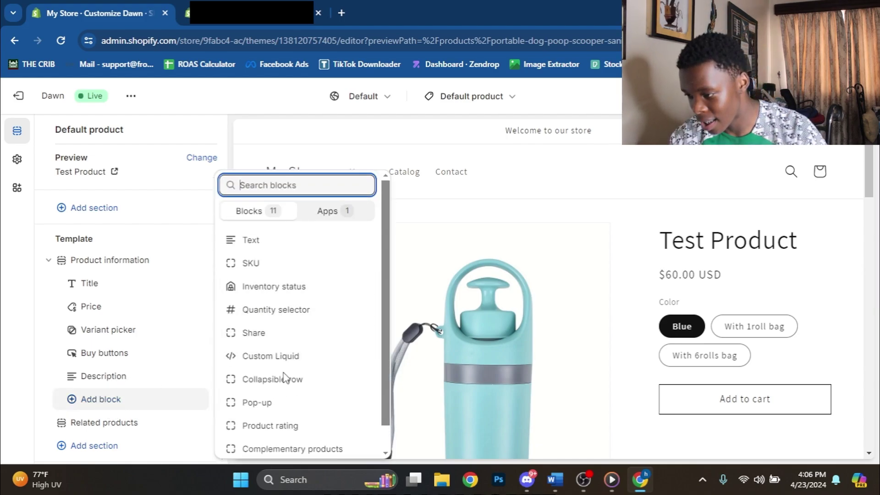
{"action": "scroll", "coordinate": [283, 399], "scroll_direction": "down", "scroll_amount": 1}
{"action": "left_click", "coordinate": [270, 329]}
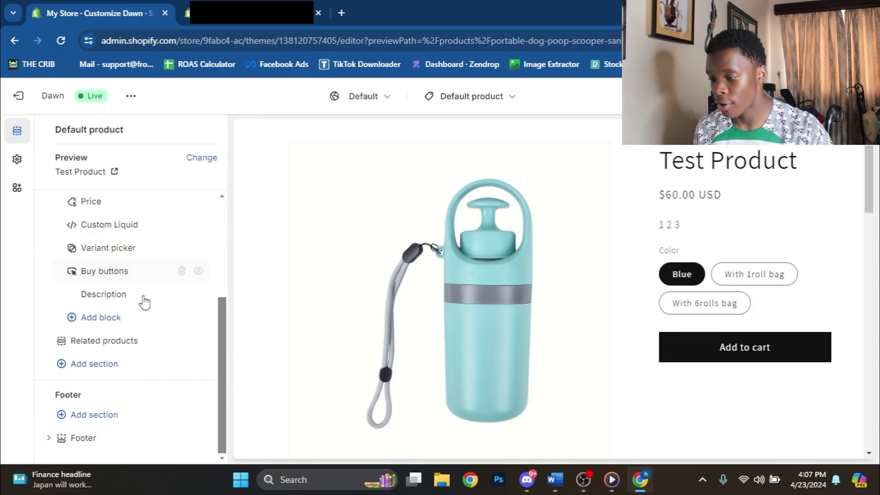
Add an Image with text section and bring up Scheme 1's colour editor
{"action": "left_click", "coordinate": [102, 370]}
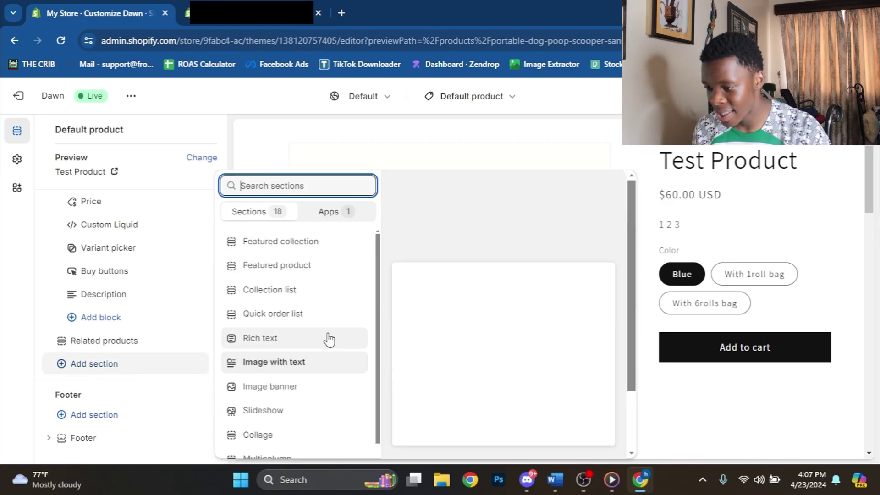
{"action": "left_click", "coordinate": [294, 362]}
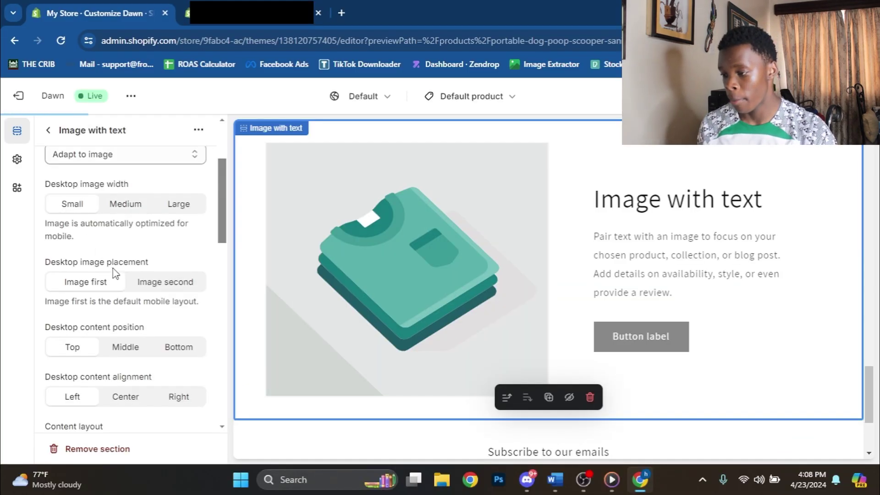
{"action": "scroll", "coordinate": [115, 272], "scroll_direction": "down", "scroll_amount": 2}
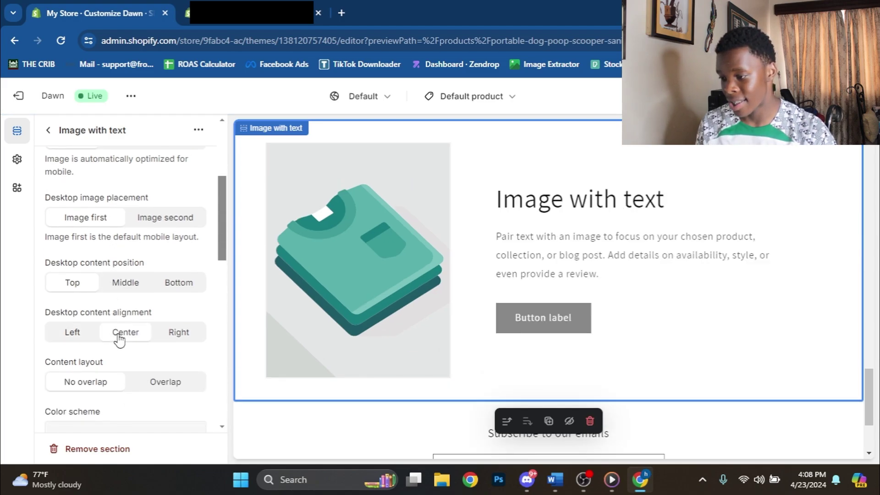
{"action": "scroll", "coordinate": [124, 339], "scroll_direction": "down", "scroll_amount": 2}
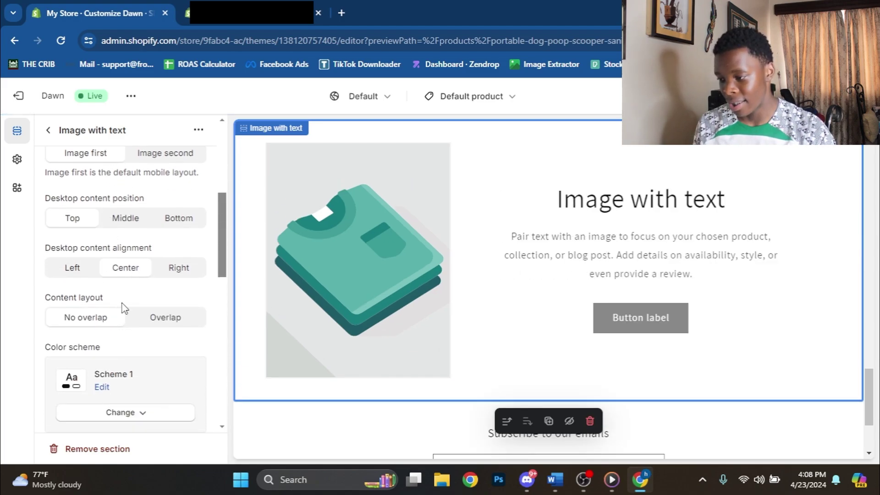
{"action": "scroll", "coordinate": [119, 321], "scroll_direction": "up", "scroll_amount": 1}
{"action": "scroll", "coordinate": [98, 390], "scroll_direction": "down", "scroll_amount": 3}
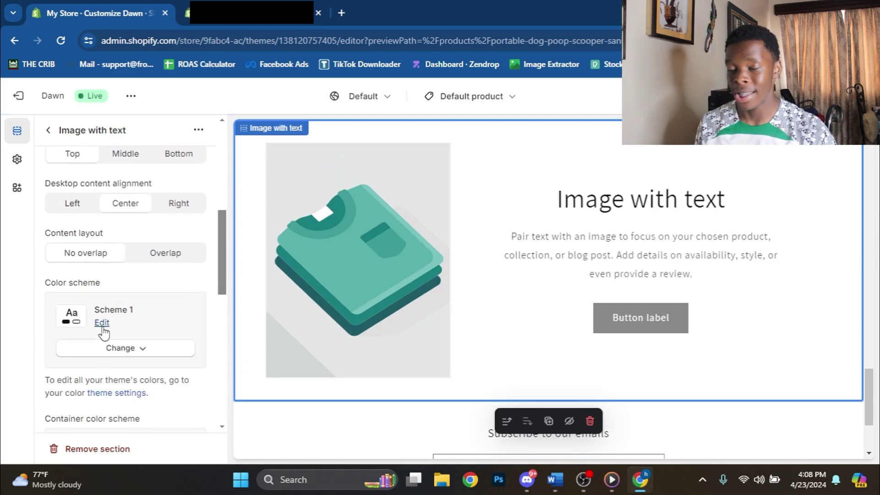
{"action": "left_click", "coordinate": [102, 323]}
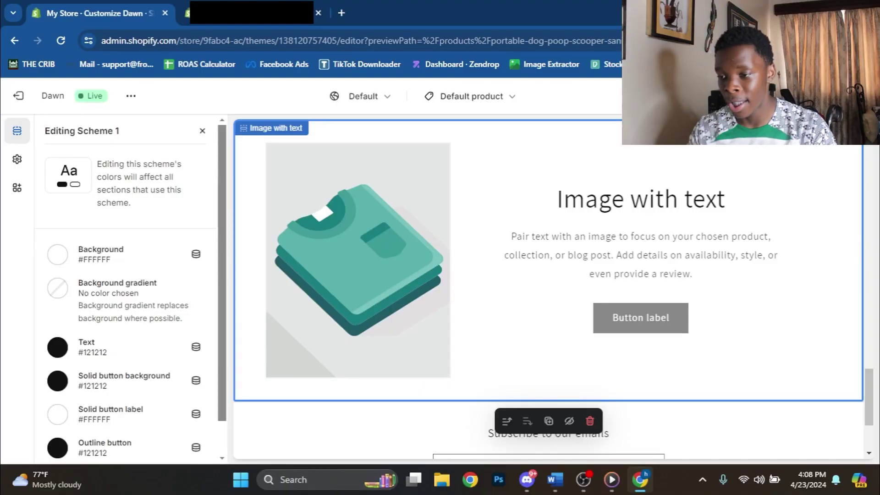
Set Scheme 1's solid button background to the light cyan #D1FCF9
{"action": "left_click", "coordinate": [739, 41]}
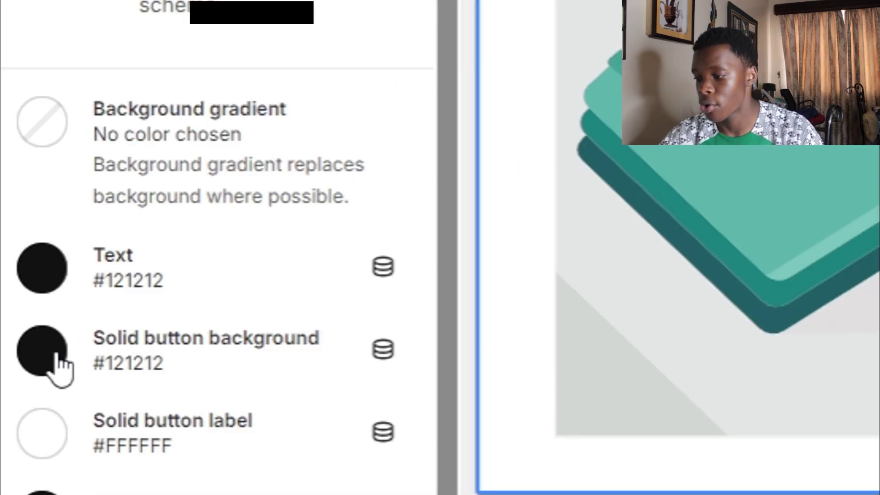
{"action": "left_click", "coordinate": [64, 386]}
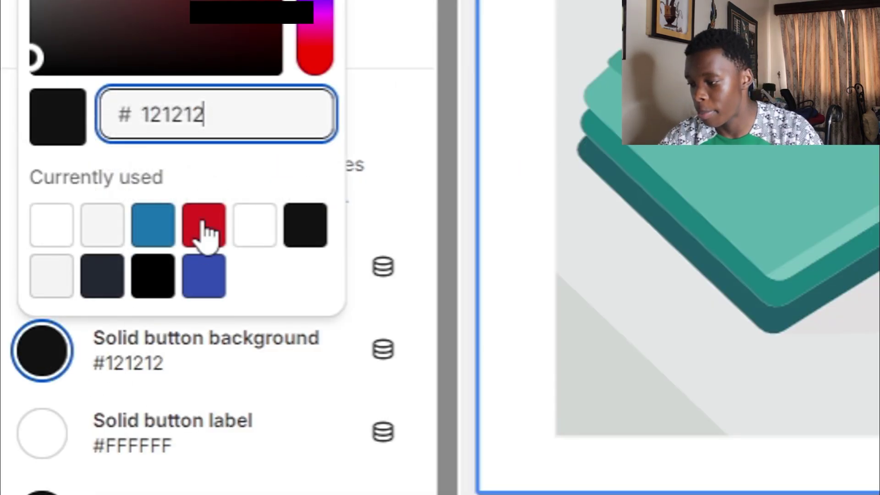
{"action": "type", "text": "D1FCF9"}
{"action": "key", "text": "Return"}
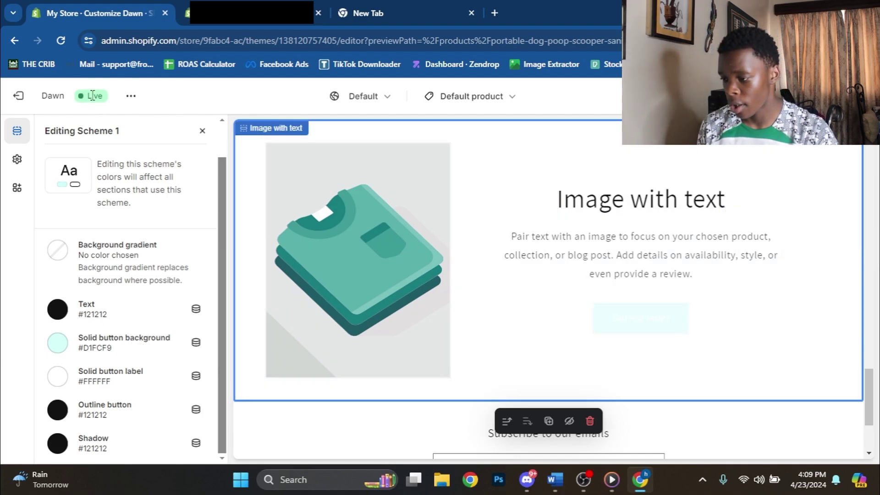
{"action": "left_click", "coordinate": [202, 131]}
Delete the Image with text button and give its container Scheme 2
{"action": "scroll", "coordinate": [164, 350], "scroll_direction": "down", "scroll_amount": 6}
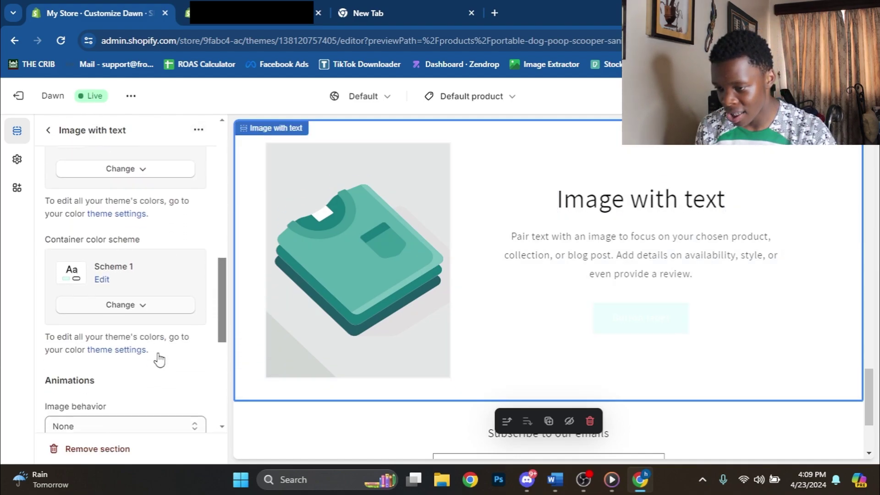
{"action": "left_click", "coordinate": [679, 330]}
{"action": "left_click", "coordinate": [682, 352]}
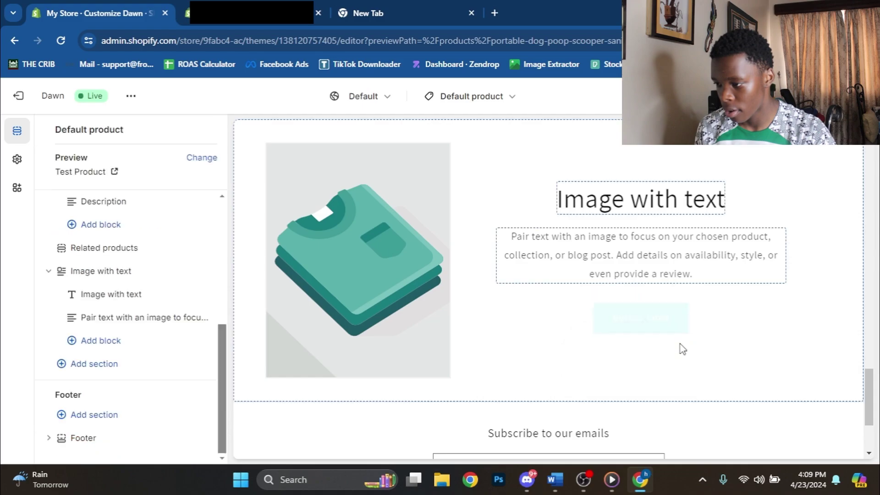
{"action": "left_click", "coordinate": [110, 271]}
{"action": "left_click", "coordinate": [120, 356]}
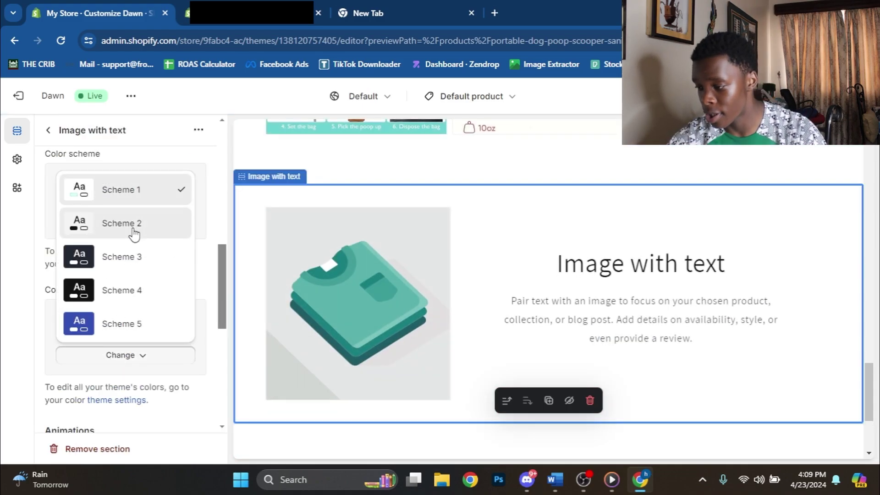
{"action": "left_click", "coordinate": [135, 235]}
Set Scheme 2's background colour to #D1FCF9
{"action": "left_click", "coordinate": [106, 331]}
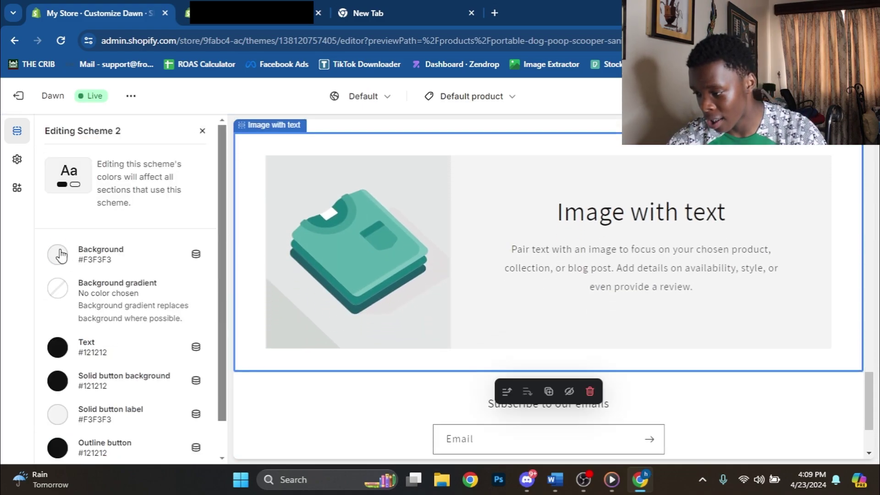
{"action": "left_click", "coordinate": [60, 254]}
{"action": "left_click", "coordinate": [63, 438]}
{"action": "left_click", "coordinate": [7, 382]}
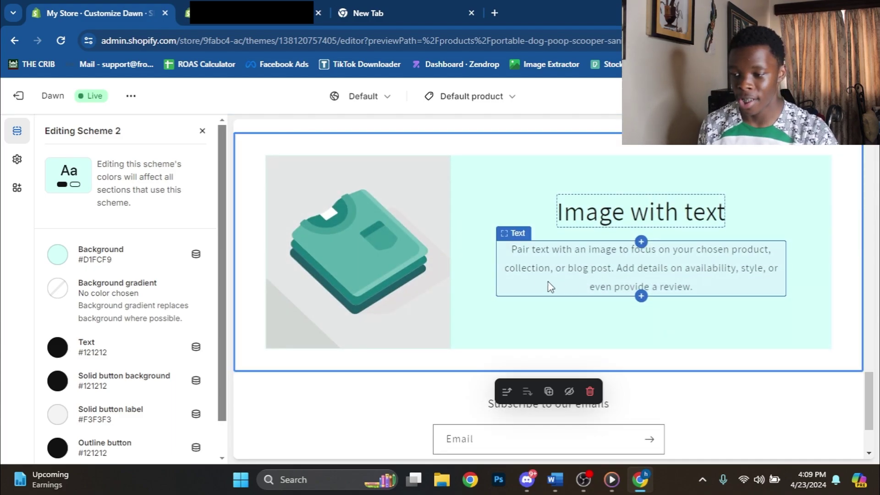
{"action": "scroll", "coordinate": [545, 289], "scroll_direction": "up", "scroll_amount": 3}
{"action": "scroll", "coordinate": [541, 298], "scroll_direction": "down", "scroll_amount": 1}
{"action": "scroll", "coordinate": [542, 298], "scroll_direction": "up", "scroll_amount": 15}
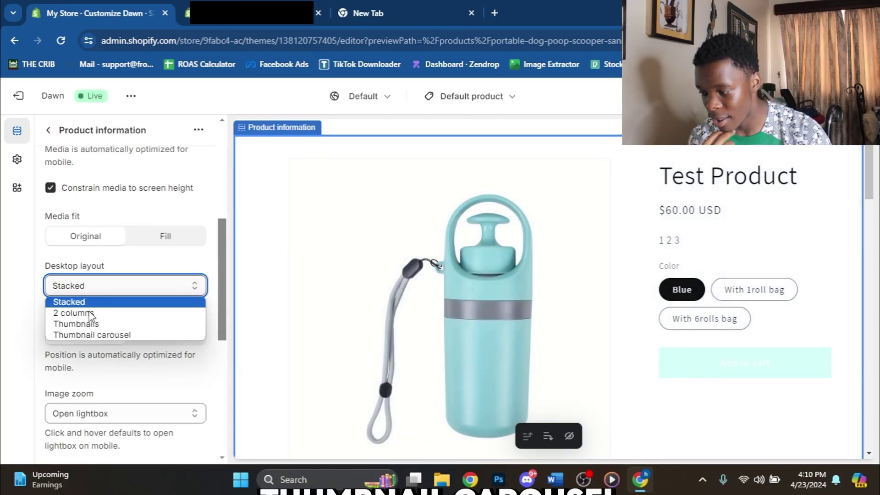
Try the Thumbnail carousel desktop layout for product media, then revert to Stacked
{"action": "left_click", "coordinate": [92, 334]}
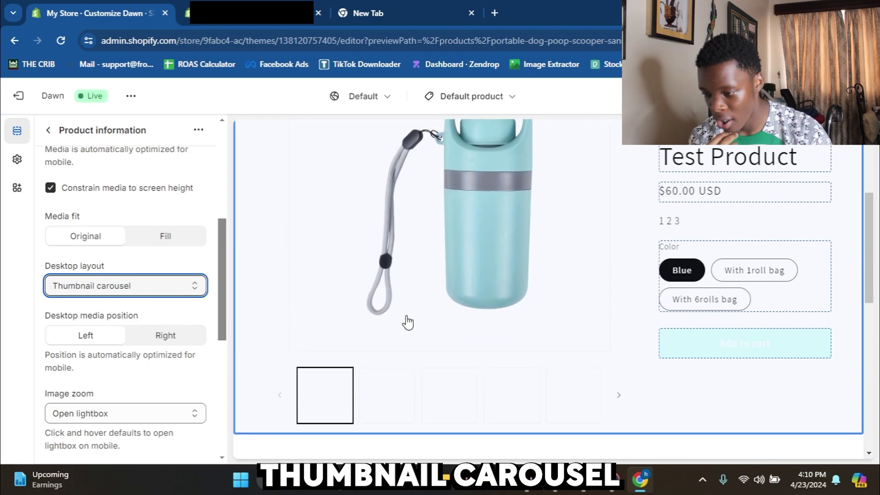
{"action": "left_click", "coordinate": [616, 402]}
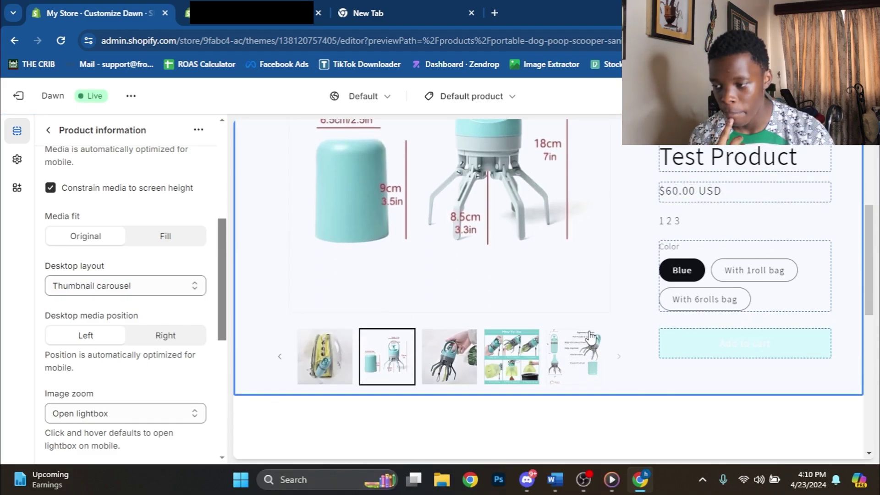
{"action": "left_click", "coordinate": [91, 286]}
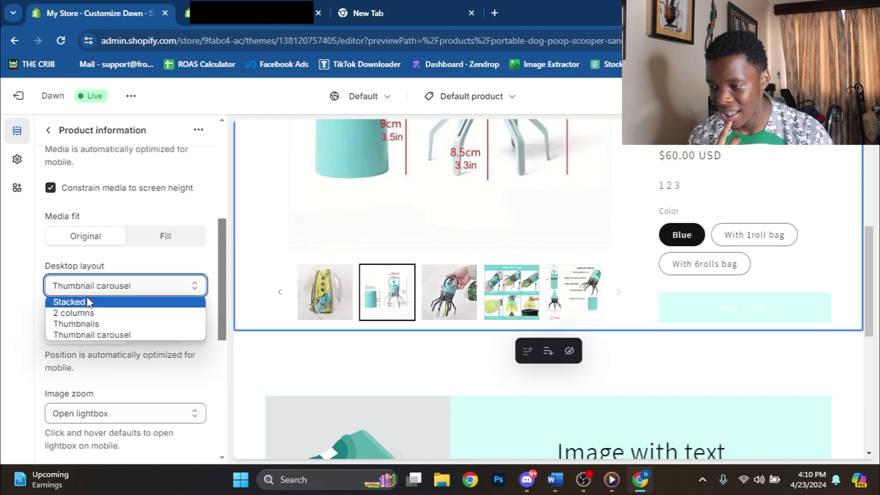
{"action": "left_click", "coordinate": [68, 300]}
{"action": "scroll", "coordinate": [518, 257], "scroll_direction": "down", "scroll_amount": 15}
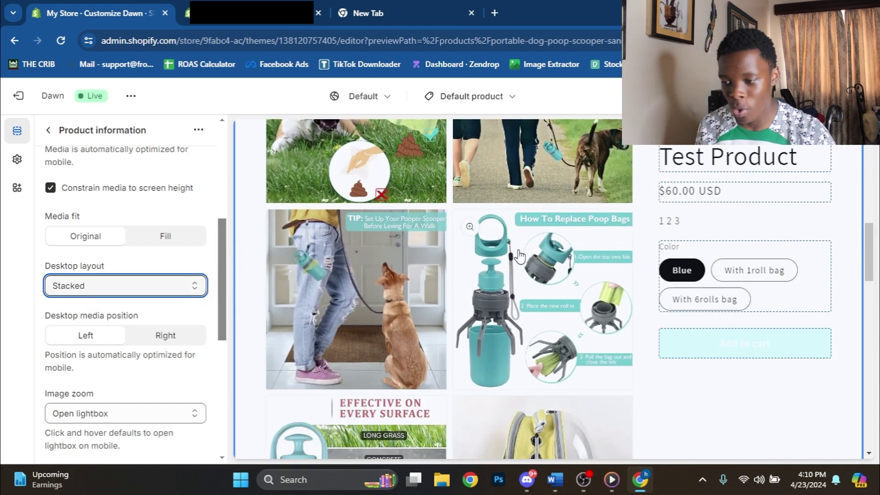
{"action": "scroll", "coordinate": [556, 296], "scroll_direction": "up", "scroll_amount": 5}
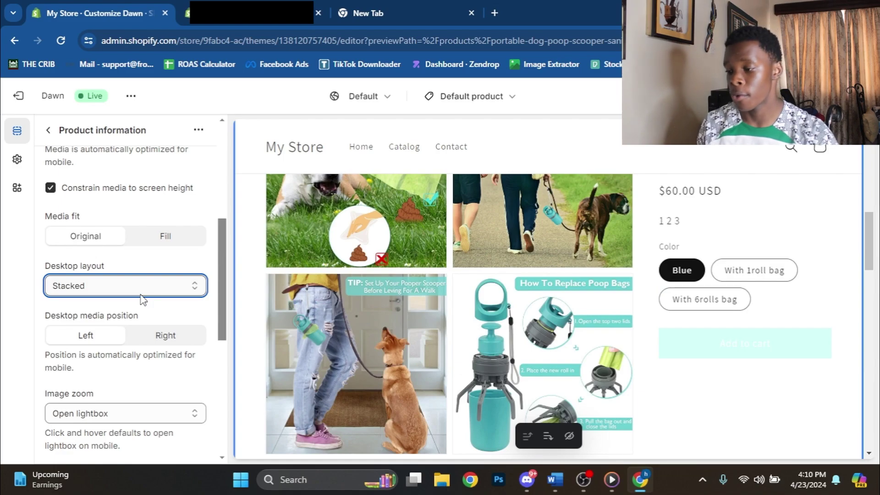
{"action": "scroll", "coordinate": [278, 233], "scroll_direction": "down", "scroll_amount": 5}
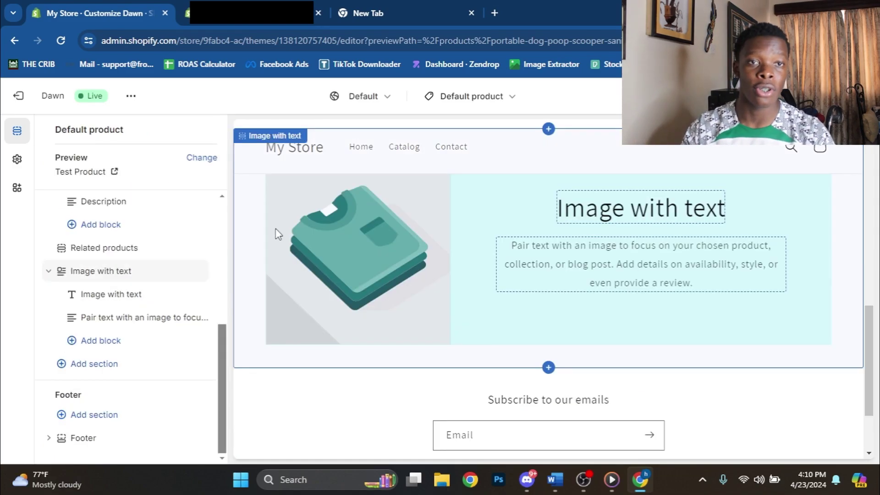
{"action": "left_click", "coordinate": [94, 364]}
Add two more Image with text sections to the page
{"action": "scroll", "coordinate": [277, 339], "scroll_direction": "down", "scroll_amount": 1}
{"action": "left_click", "coordinate": [284, 304]}
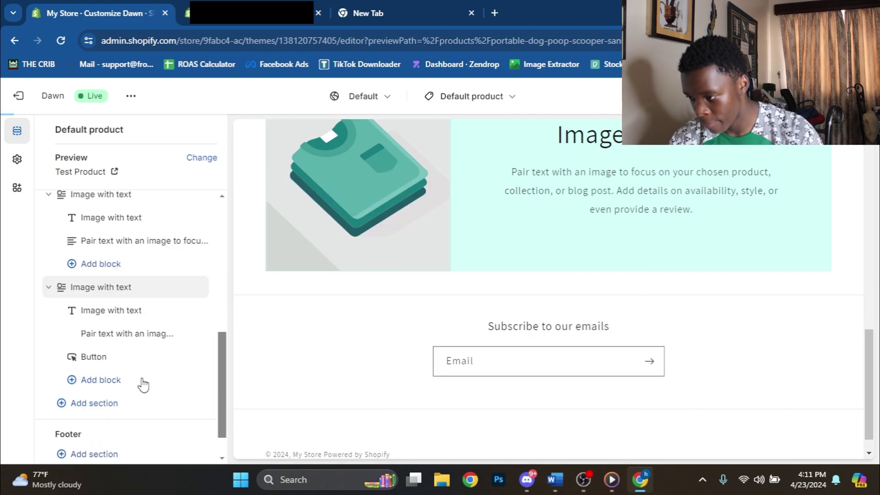
{"action": "left_click", "coordinate": [101, 363]}
{"action": "left_click", "coordinate": [285, 304]}
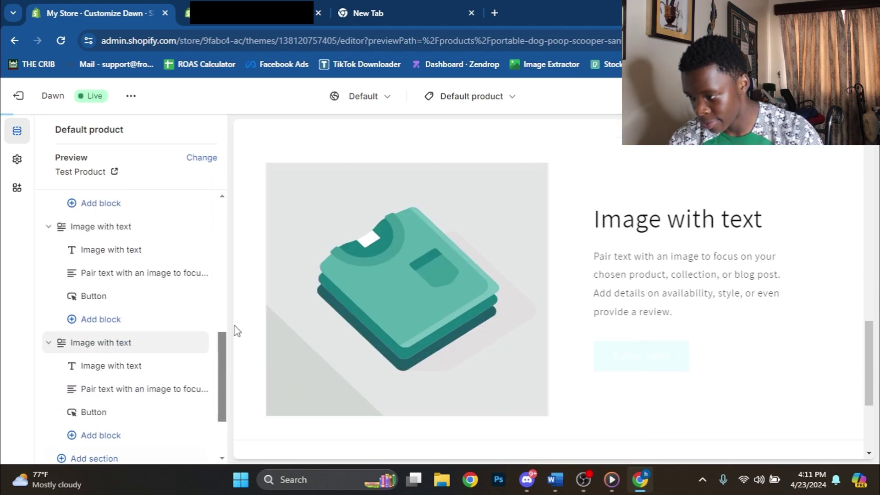
{"action": "scroll", "coordinate": [118, 317], "scroll_direction": "up", "scroll_amount": 3}
{"action": "scroll", "coordinate": [119, 317], "scroll_direction": "up", "scroll_amount": 1}
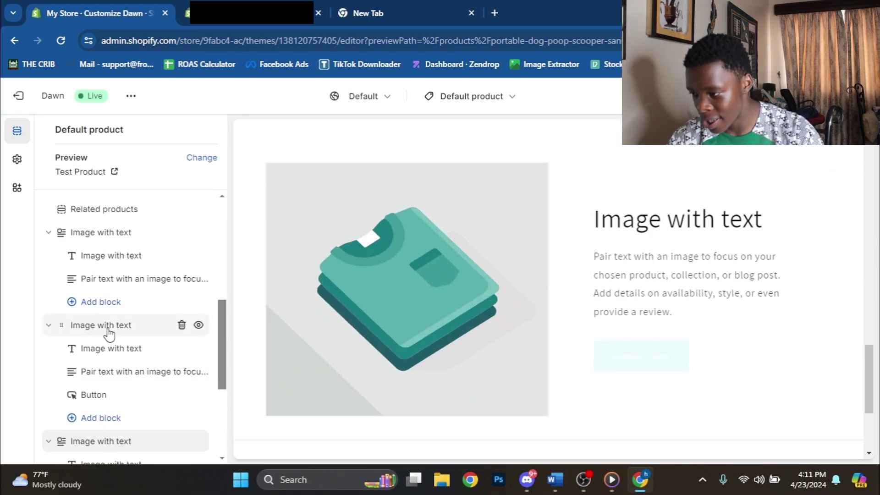
Give the new Image with text section a Small image and a Scheme 2 container
{"action": "left_click", "coordinate": [108, 327]}
{"action": "scroll", "coordinate": [115, 351], "scroll_direction": "down", "scroll_amount": 1}
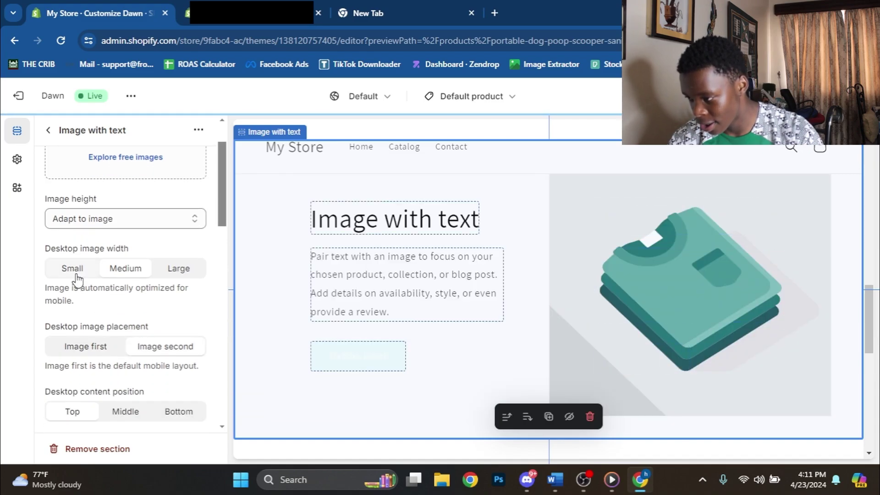
{"action": "scroll", "coordinate": [77, 281], "scroll_direction": "down", "scroll_amount": 1}
{"action": "left_click", "coordinate": [70, 204]}
{"action": "scroll", "coordinate": [98, 289], "scroll_direction": "down", "scroll_amount": 5}
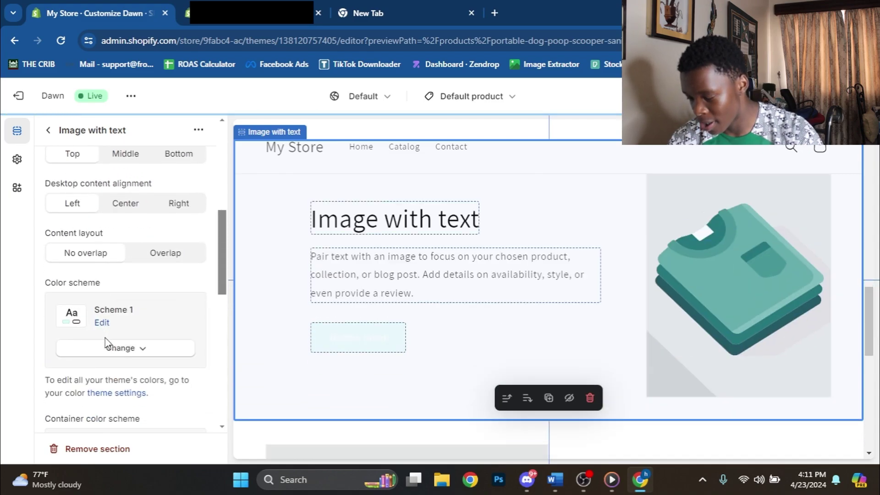
{"action": "left_click", "coordinate": [105, 255]}
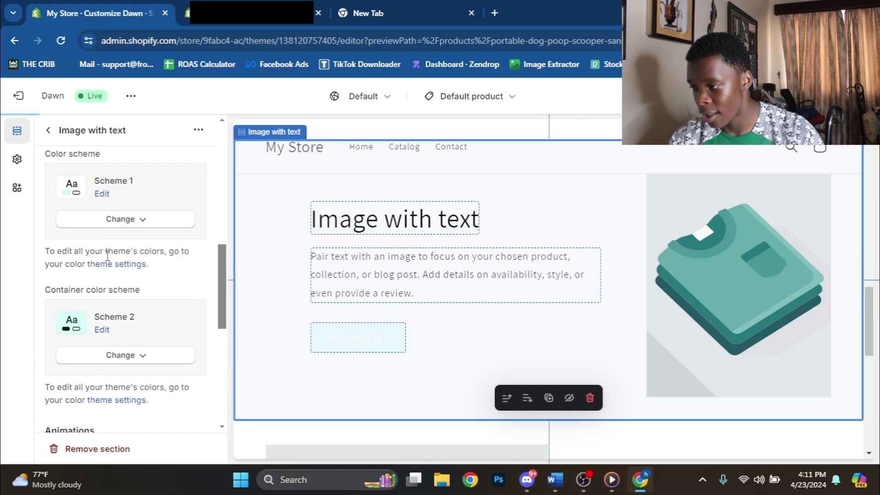
{"action": "scroll", "coordinate": [137, 304], "scroll_direction": "down", "scroll_amount": 1}
Set the other Image with text section to Scheme 2 and remove its button
{"action": "left_click", "coordinate": [491, 329]}
{"action": "scroll", "coordinate": [96, 341], "scroll_direction": "down", "scroll_amount": 5}
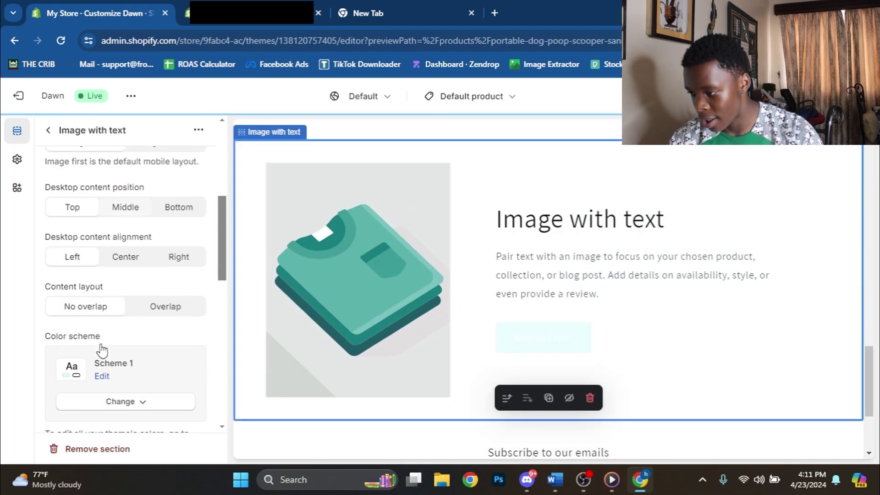
{"action": "left_click", "coordinate": [122, 401]}
{"action": "left_click", "coordinate": [122, 157]}
{"action": "left_click", "coordinate": [580, 323]}
{"action": "scroll", "coordinate": [432, 379], "scroll_direction": "up", "scroll_amount": 5}
{"action": "left_click", "coordinate": [392, 345]}
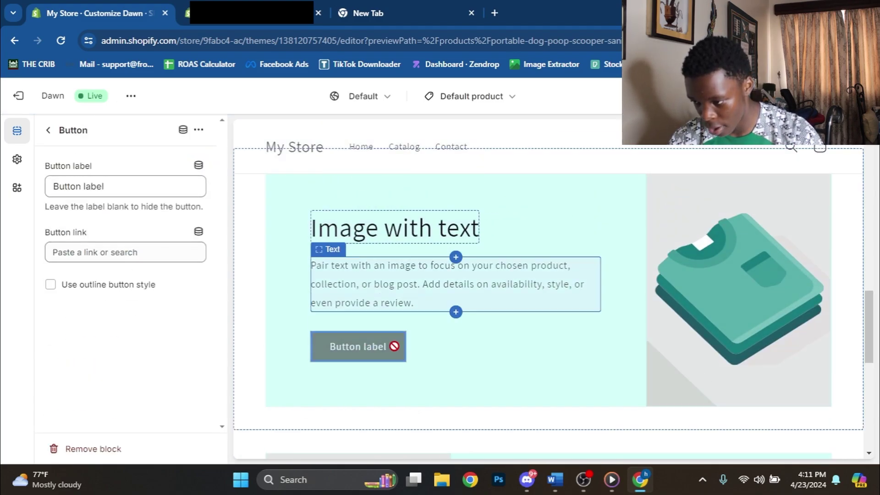
{"action": "left_click", "coordinate": [405, 381]}
{"action": "scroll", "coordinate": [458, 351], "scroll_direction": "up", "scroll_amount": 8}
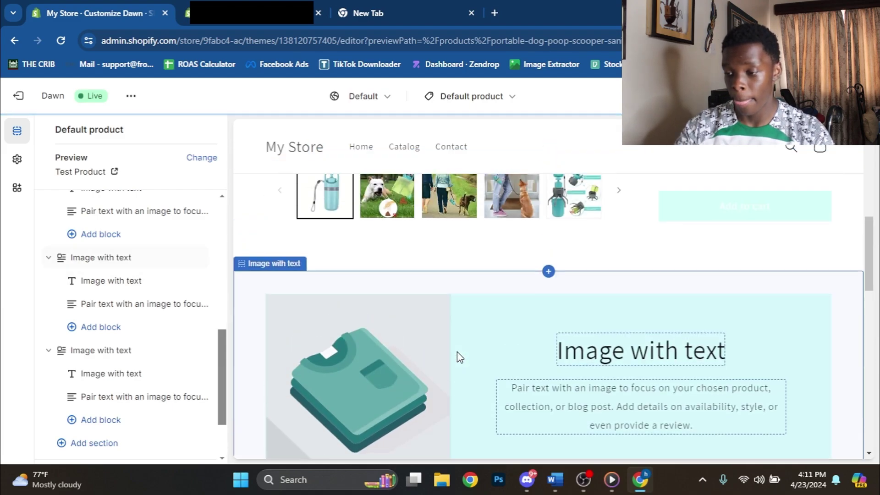
{"action": "scroll", "coordinate": [477, 344], "scroll_direction": "down", "scroll_amount": 5}
{"action": "scroll", "coordinate": [479, 340], "scroll_direction": "down", "scroll_amount": 2}
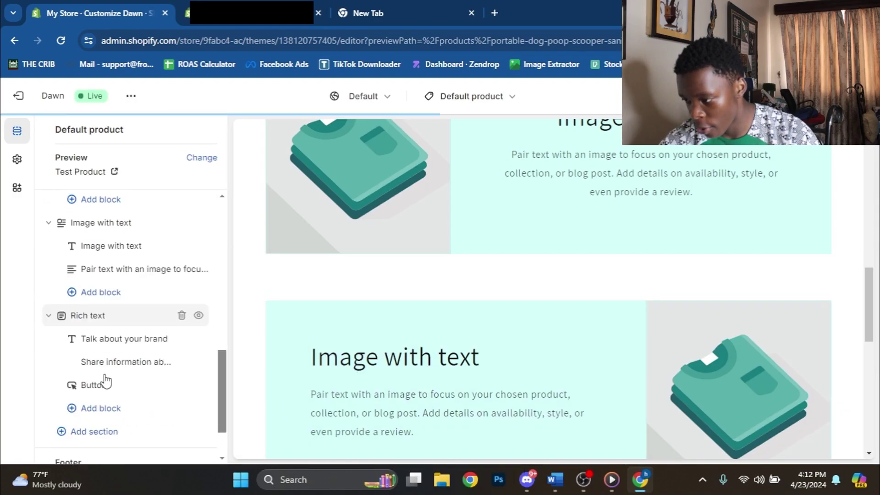
Move Rich text above the second Image with text and delete its button and paragraph
{"action": "scroll", "coordinate": [103, 388], "scroll_direction": "up", "scroll_amount": 3}
{"action": "left_click_drag", "start_coordinate": [104, 375], "coordinate": [115, 299]}
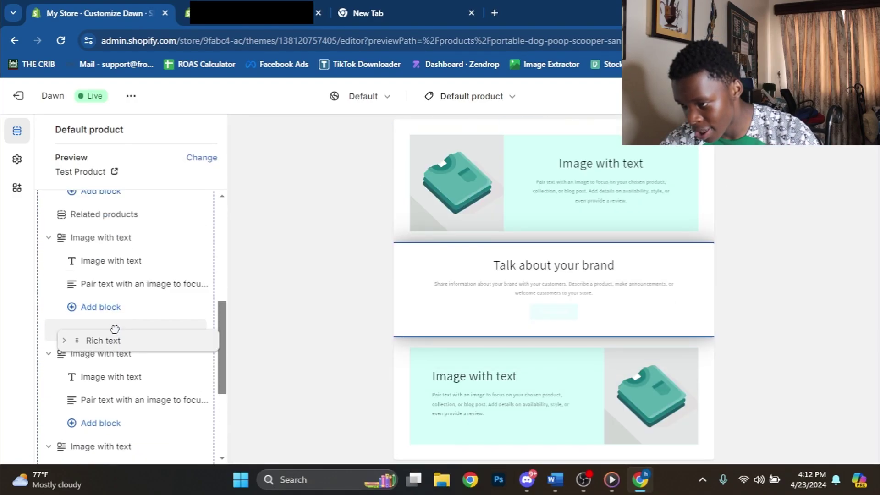
{"action": "left_click_drag", "start_coordinate": [115, 329], "coordinate": [103, 337]}
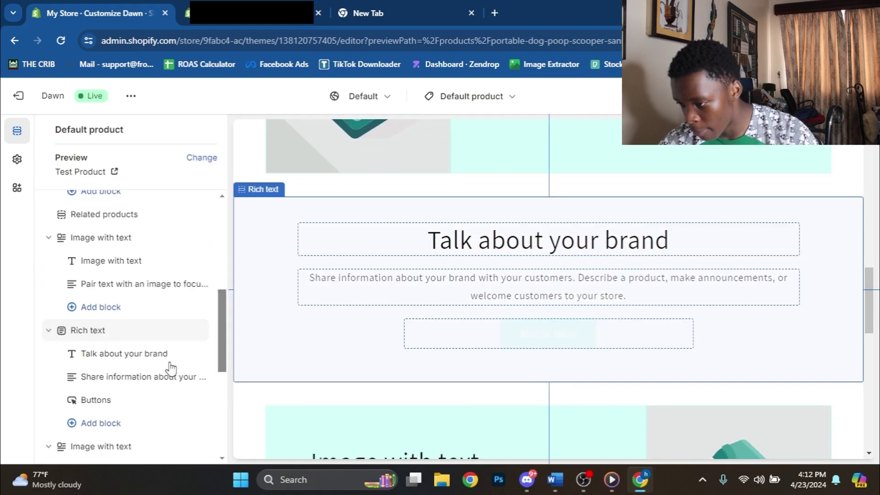
{"action": "left_click", "coordinate": [180, 399]}
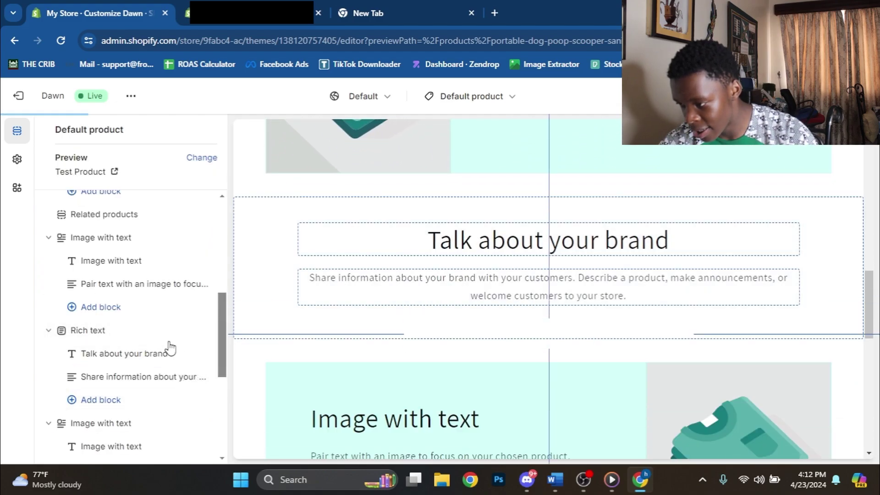
{"action": "left_click", "coordinate": [180, 377]}
Change the Rich text heading to 'Why people love [product]' and apply Scheme 2
{"action": "left_click", "coordinate": [118, 355]}
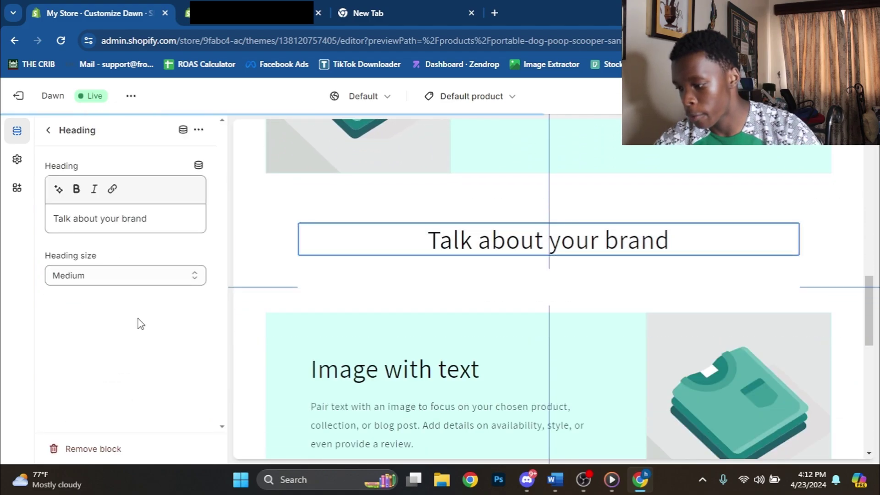
{"action": "left_click_drag", "start_coordinate": [165, 212], "coordinate": [3, 215]}
{"action": "type", "text": "Why "}
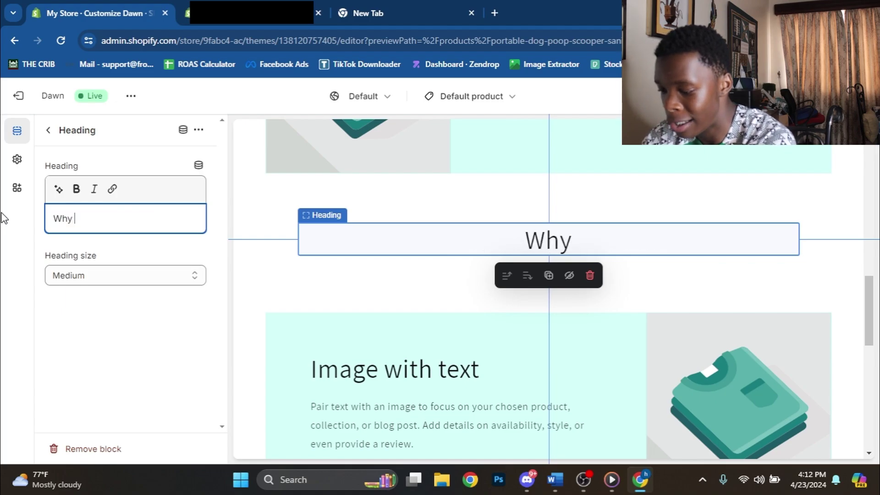
{"action": "type", "text": "people love ["}
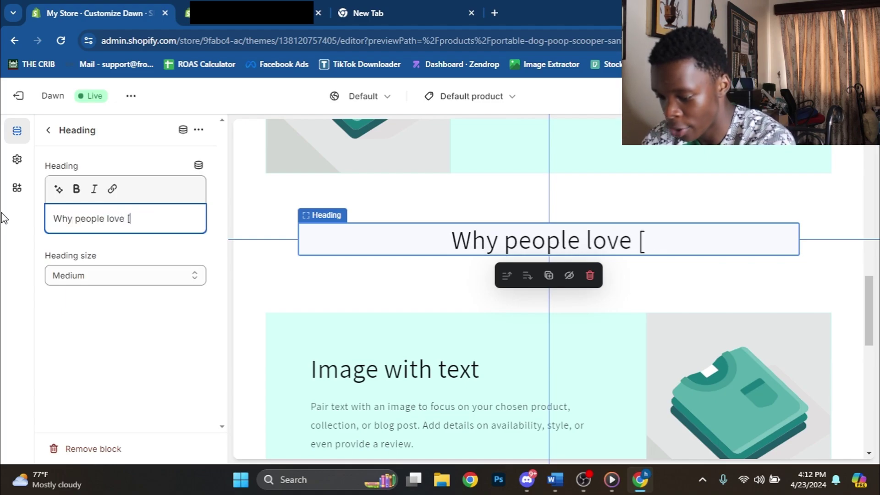
{"action": "type", "text": "product]"}
{"action": "left_click", "coordinate": [48, 130]}
{"action": "left_click", "coordinate": [105, 362]}
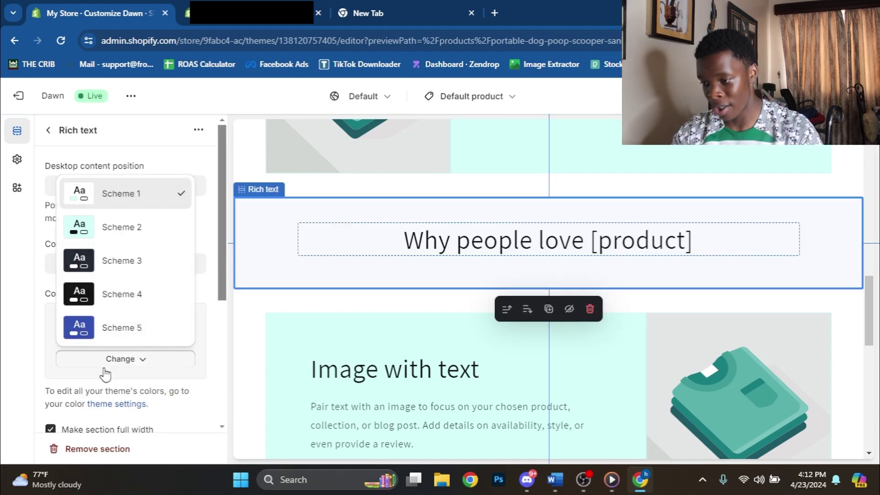
{"action": "left_click", "coordinate": [117, 233]}
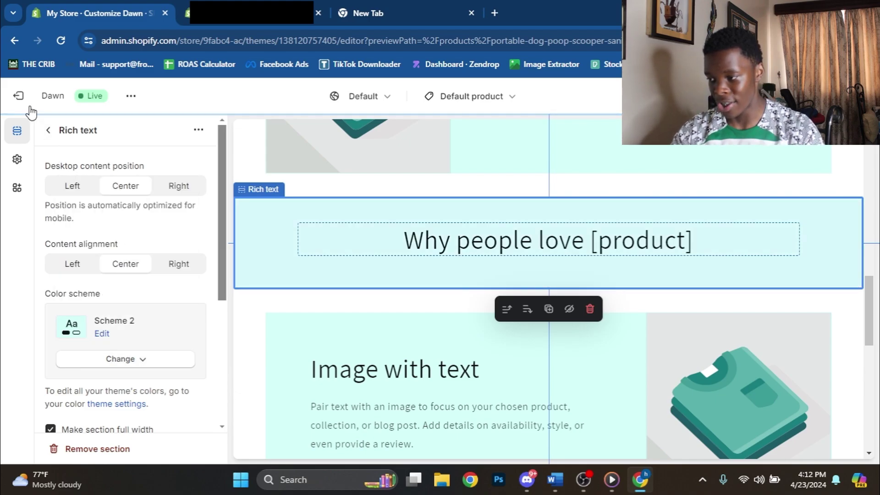
{"action": "left_click", "coordinate": [49, 130]}
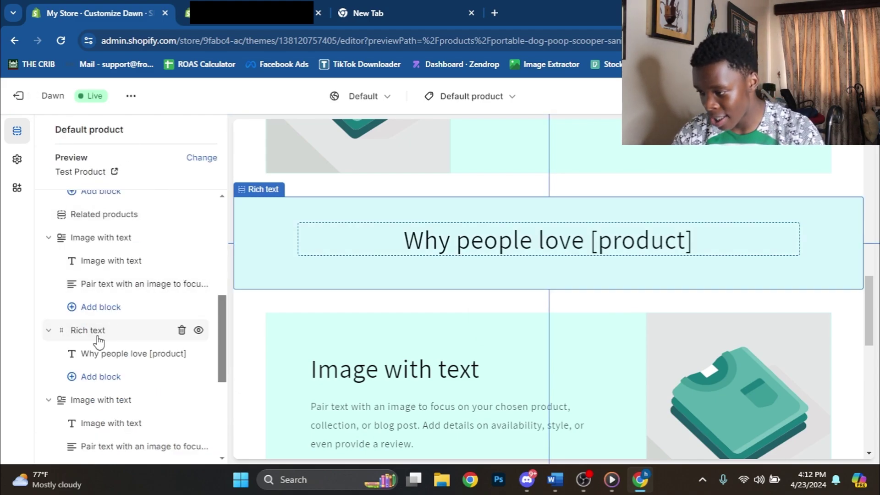
Add a Multicolumn section below the Rich text section
{"action": "scroll", "coordinate": [104, 364], "scroll_direction": "down", "scroll_amount": 2}
{"action": "scroll", "coordinate": [107, 316], "scroll_direction": "down", "scroll_amount": 2}
{"action": "left_click_drag", "start_coordinate": [112, 294], "coordinate": [133, 259]}
{"action": "left_click", "coordinate": [134, 258]}
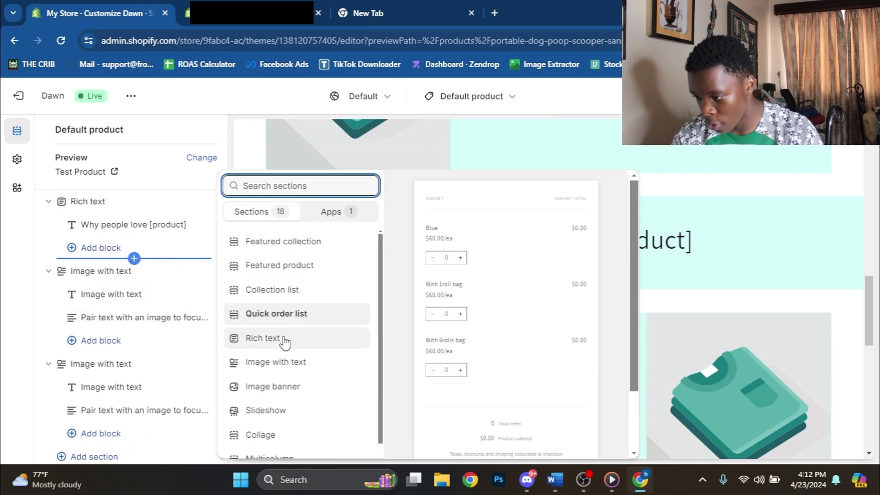
{"action": "scroll", "coordinate": [277, 362], "scroll_direction": "down", "scroll_amount": 2}
{"action": "left_click", "coordinate": [279, 393]}
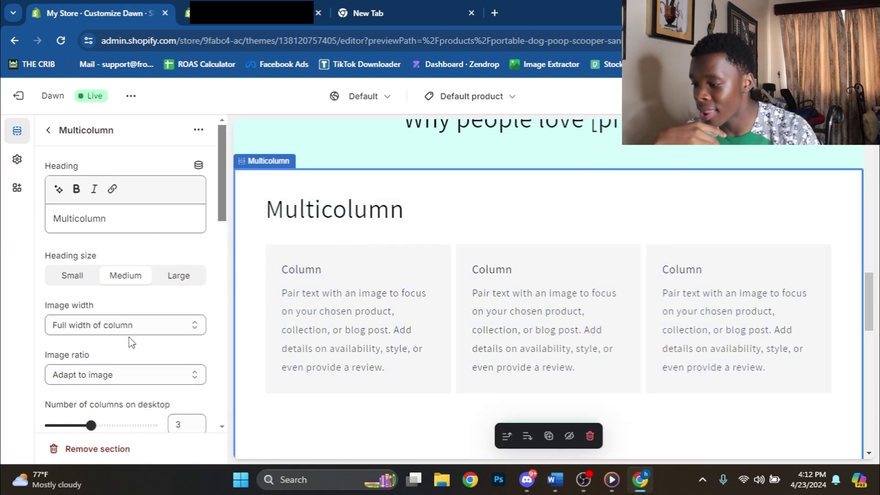
Set Multicolumn image width to One-third, column alignment Center, and colour scheme Scheme 2
{"action": "left_click", "coordinate": [129, 335]}
{"action": "left_click", "coordinate": [117, 340]}
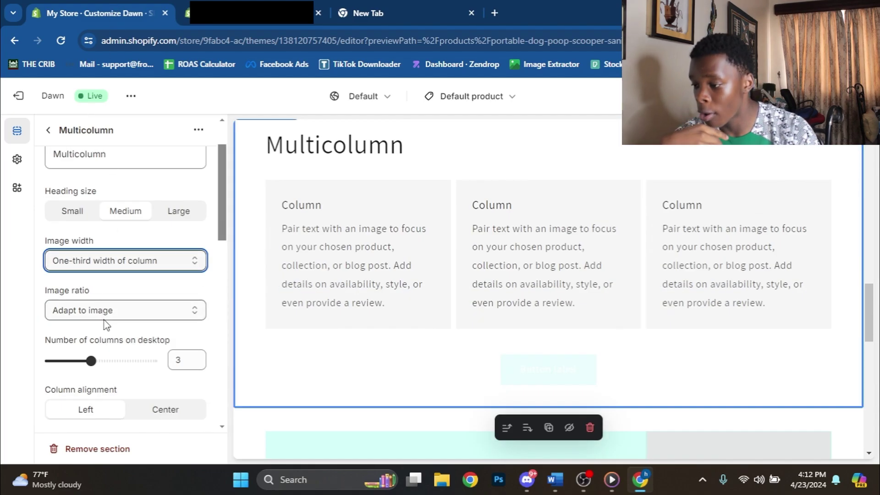
{"action": "scroll", "coordinate": [137, 358], "scroll_direction": "down", "scroll_amount": 3}
{"action": "left_click", "coordinate": [151, 350]}
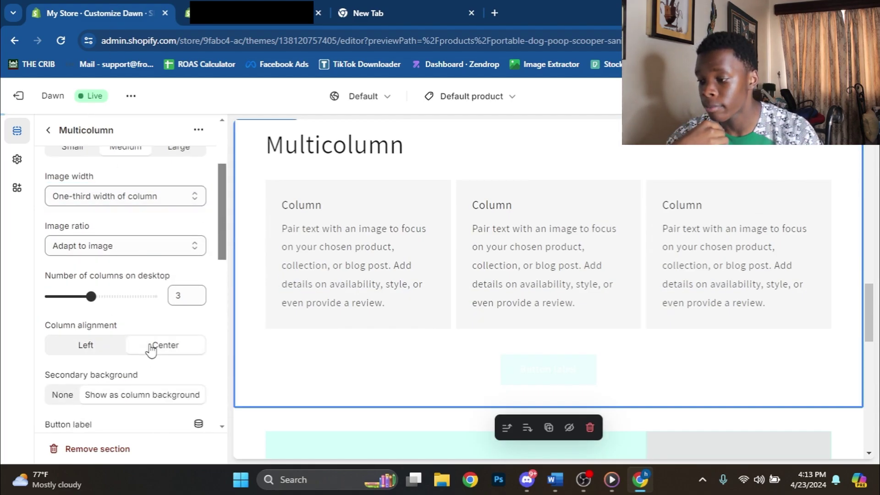
{"action": "scroll", "coordinate": [152, 351], "scroll_direction": "down", "scroll_amount": 1}
{"action": "scroll", "coordinate": [152, 351], "scroll_direction": "down", "scroll_amount": 3}
{"action": "left_click", "coordinate": [120, 337]}
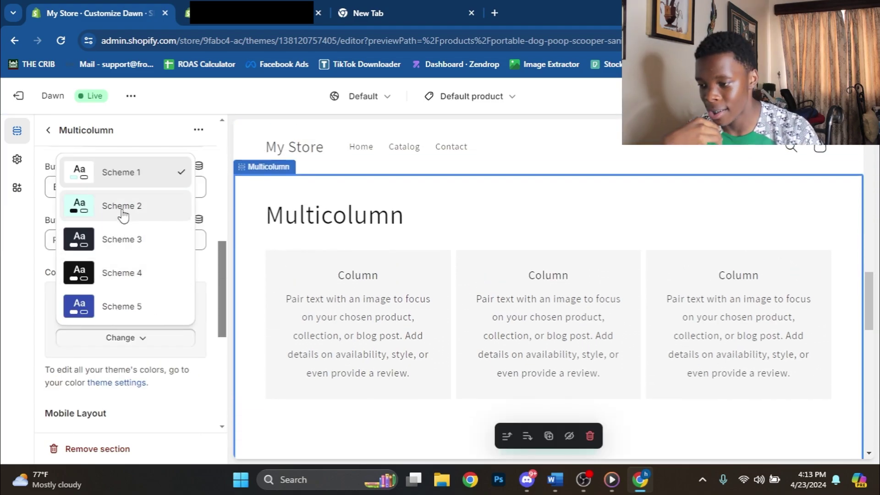
{"action": "left_click", "coordinate": [121, 208]}
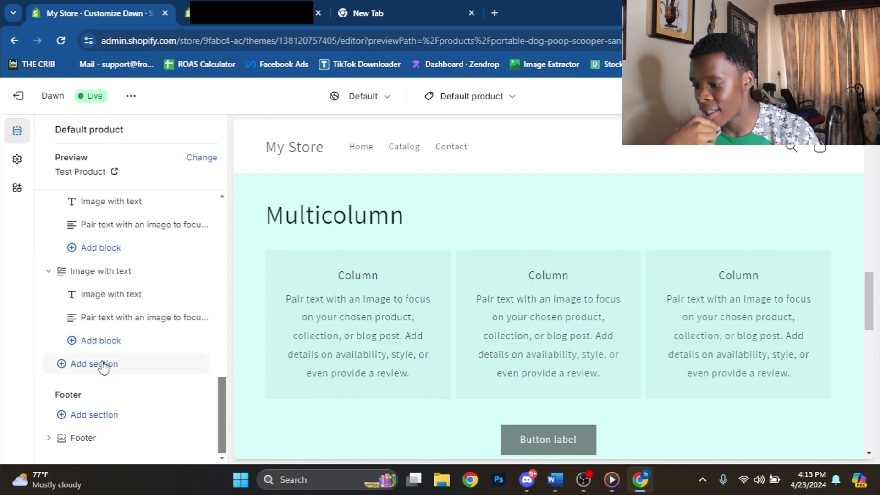
Add a Rich text section near the page end and set it to Scheme 2
{"action": "left_click", "coordinate": [94, 364]}
{"action": "scroll", "coordinate": [256, 394], "scroll_direction": "down", "scroll_amount": 2}
{"action": "left_click", "coordinate": [255, 395]}
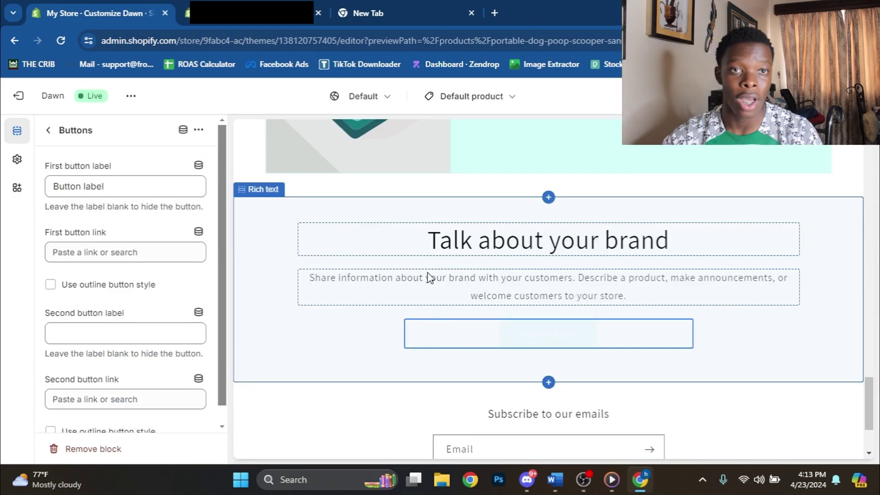
{"action": "left_click", "coordinate": [292, 351]}
{"action": "scroll", "coordinate": [134, 305], "scroll_direction": "down", "scroll_amount": 1}
{"action": "left_click", "coordinate": [133, 294]}
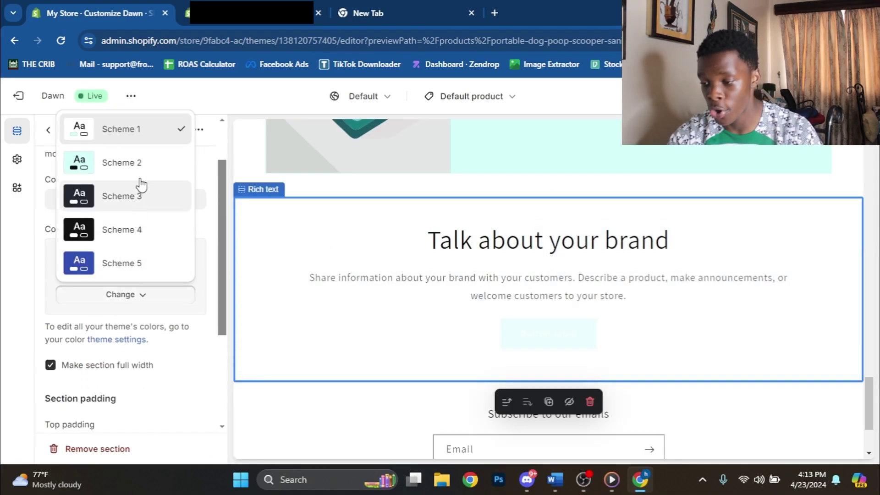
{"action": "left_click", "coordinate": [133, 163]}
{"action": "left_click", "coordinate": [551, 334]}
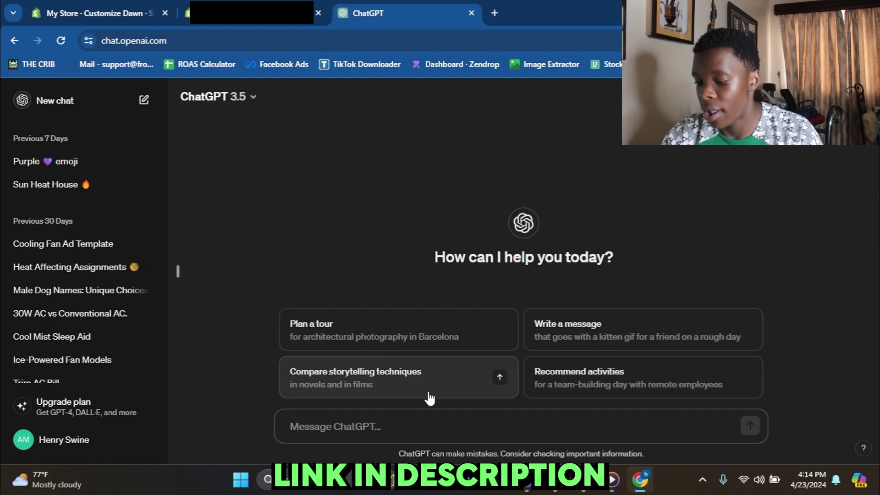
Paste the prepared product-page prompt into ChatGPT and review it against the store editor
{"action": "key", "text": "ctrl+v"}
{"action": "scroll", "coordinate": [442, 418], "scroll_direction": "up", "scroll_amount": 10}
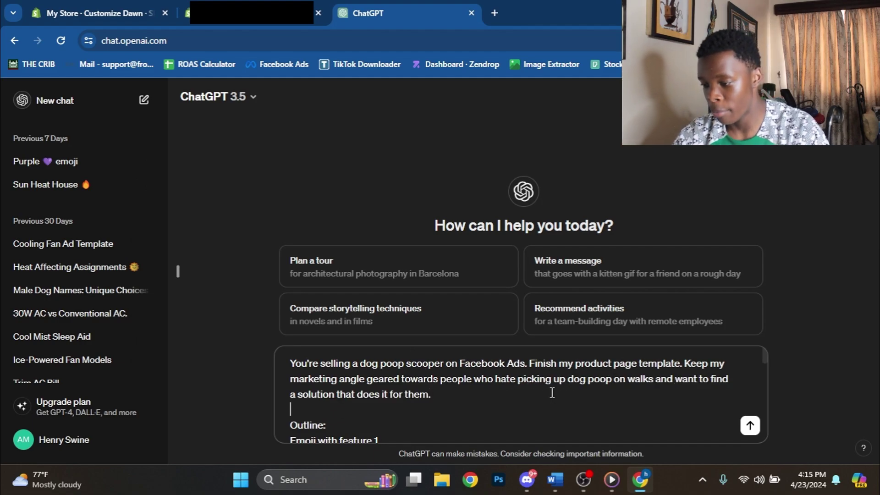
{"action": "scroll", "coordinate": [458, 394], "scroll_direction": "down", "scroll_amount": 2}
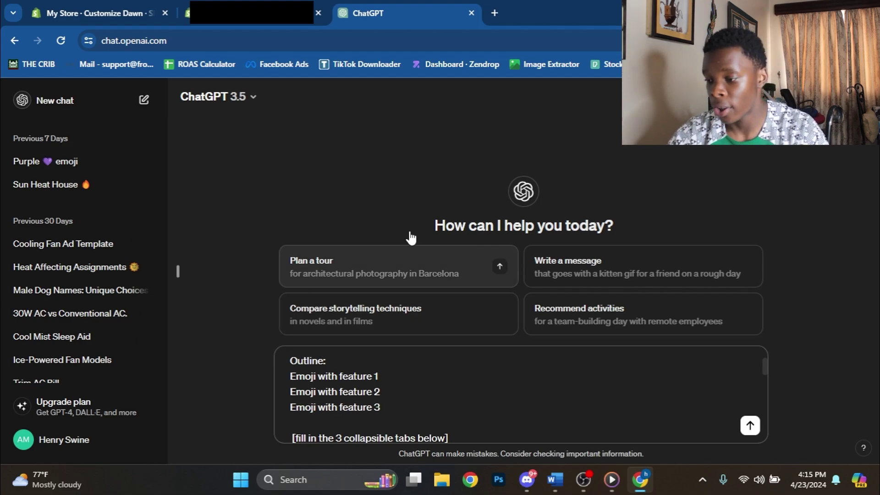
{"action": "left_click", "coordinate": [97, 13]}
{"action": "scroll", "coordinate": [651, 312], "scroll_direction": "up", "scroll_amount": 2}
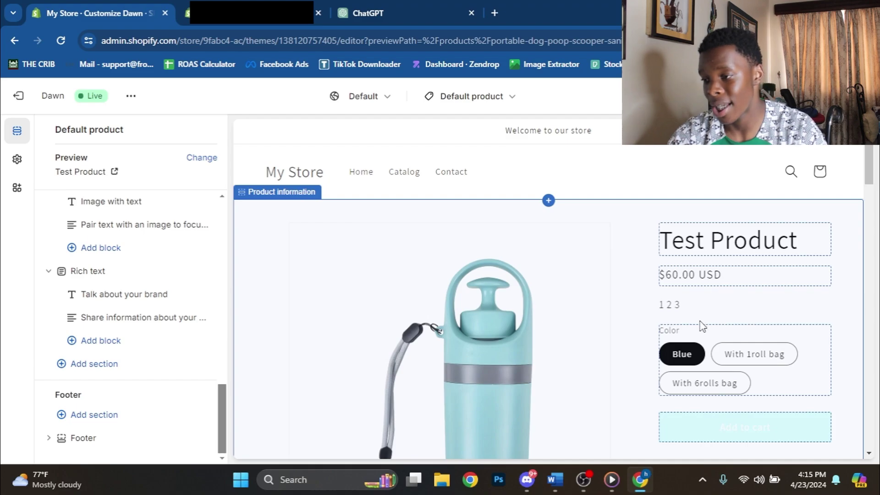
{"action": "key", "text": "ctrl+shift+Tab"}
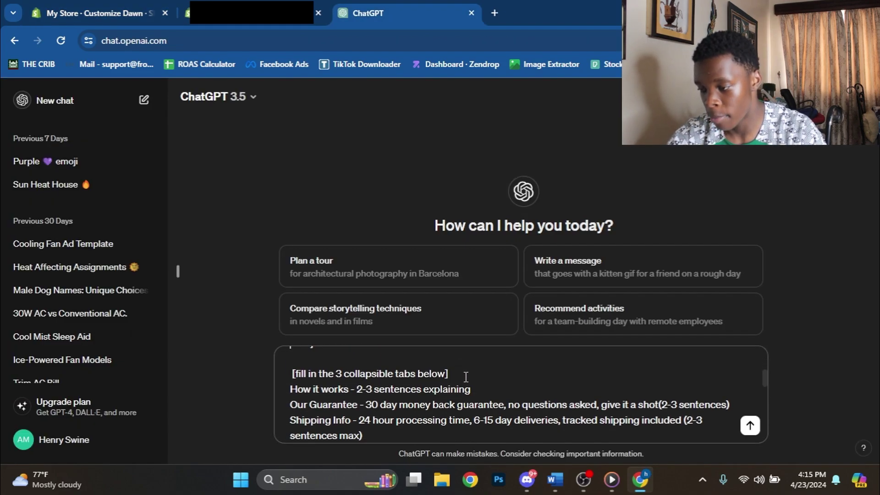
{"action": "scroll", "coordinate": [470, 389], "scroll_direction": "down", "scroll_amount": 3}
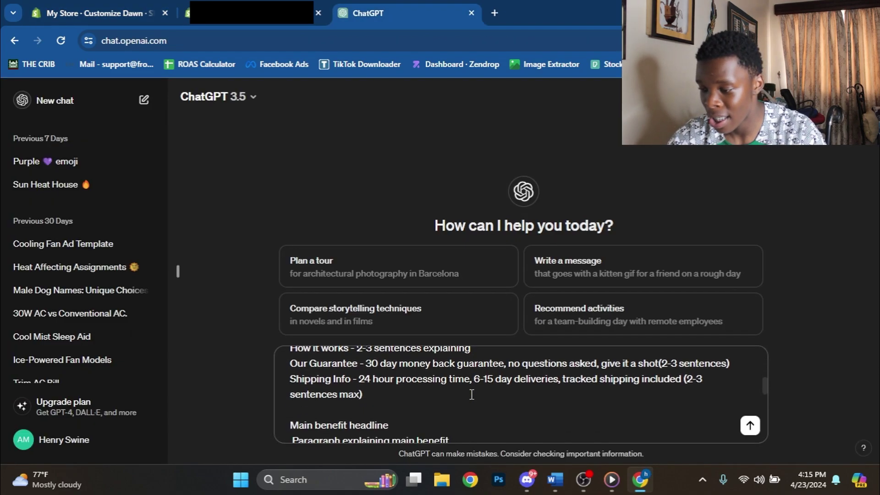
{"action": "scroll", "coordinate": [472, 393], "scroll_direction": "up", "scroll_amount": 3}
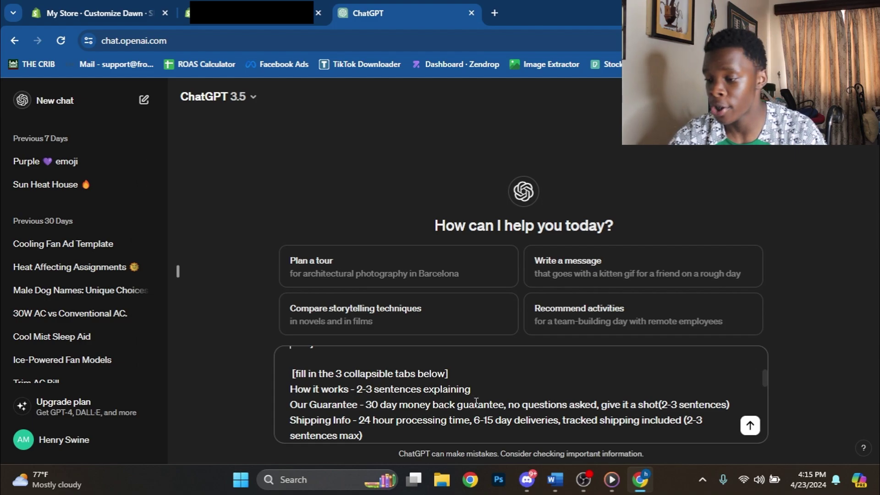
{"action": "scroll", "coordinate": [476, 402], "scroll_direction": "down", "scroll_amount": 4}
{"action": "scroll", "coordinate": [476, 403], "scroll_direction": "up", "scroll_amount": 2}
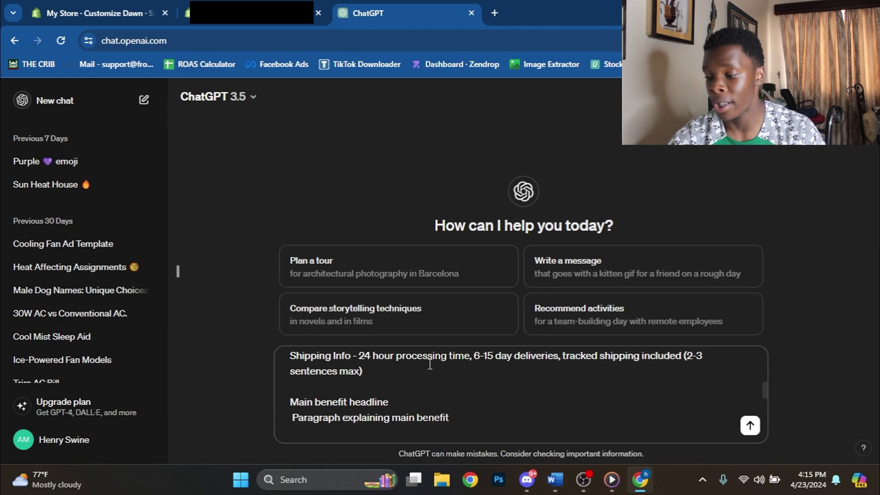
{"action": "scroll", "coordinate": [517, 399], "scroll_direction": "down", "scroll_amount": 2}
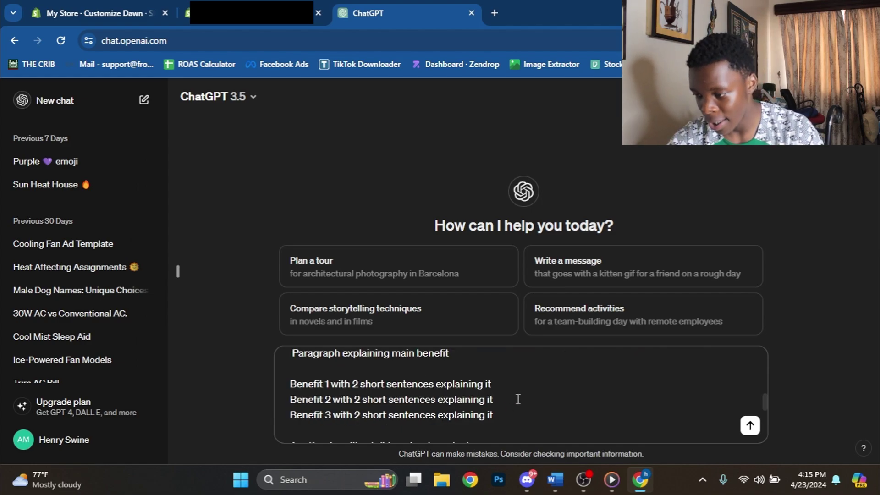
Copy the three benefit lines from the prompt and check them in the theme editor
{"action": "left_click_drag", "start_coordinate": [294, 378], "coordinate": [494, 415]}
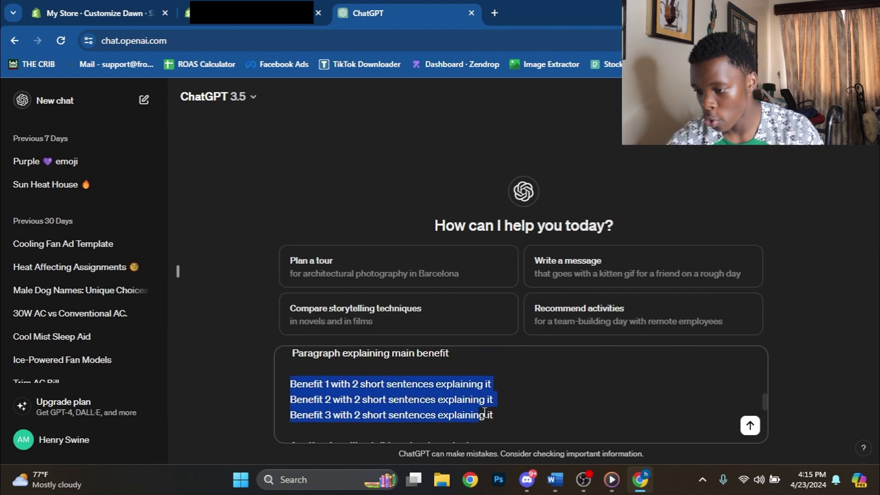
{"action": "key", "text": "ctrl+c"}
{"action": "key", "text": "ctrl+1"}
{"action": "scroll", "coordinate": [573, 372], "scroll_direction": "down", "scroll_amount": 5}
{"action": "scroll", "coordinate": [576, 377], "scroll_direction": "down", "scroll_amount": 5}
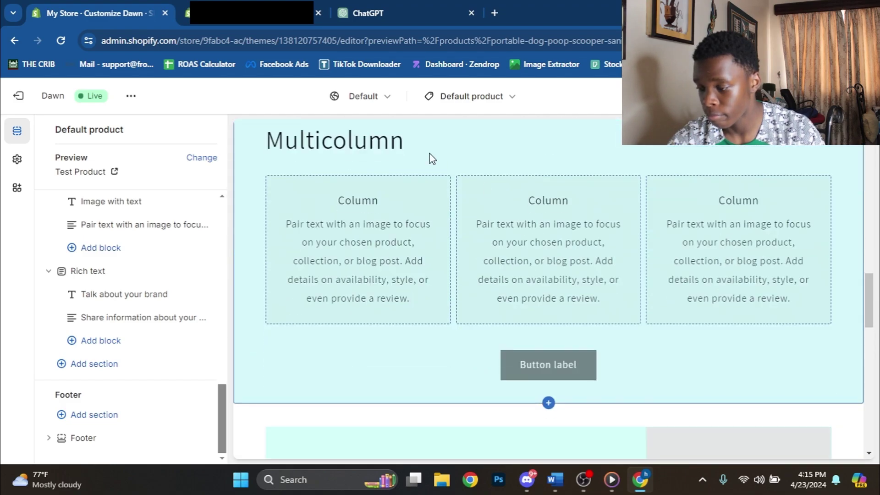
{"action": "key", "text": "ctrl+3"}
Edit the prompt text just above the 30 Day Guarantee line
{"action": "scroll", "coordinate": [481, 402], "scroll_direction": "down", "scroll_amount": 2}
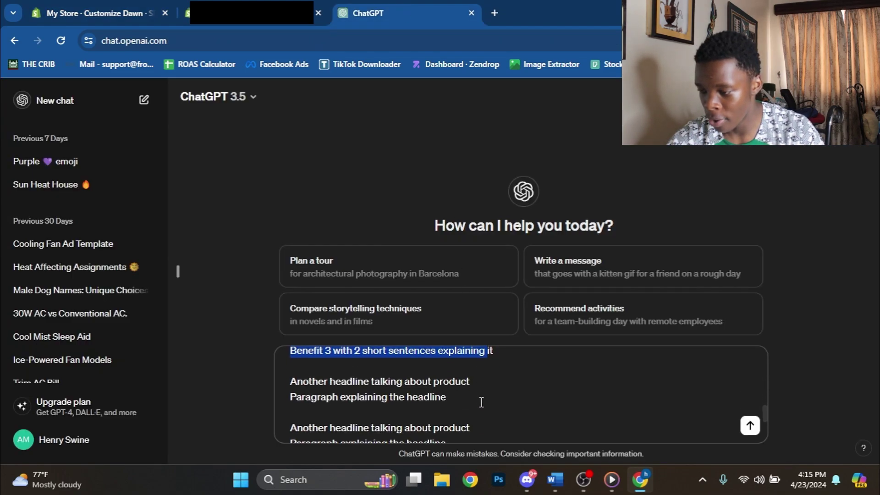
{"action": "left_click", "coordinate": [469, 371]}
{"action": "left_click_drag", "start_coordinate": [291, 384], "coordinate": [407, 413]}
{"action": "scroll", "coordinate": [407, 412], "scroll_direction": "down", "scroll_amount": 2}
{"action": "left_click_drag", "start_coordinate": [290, 364], "coordinate": [391, 383]}
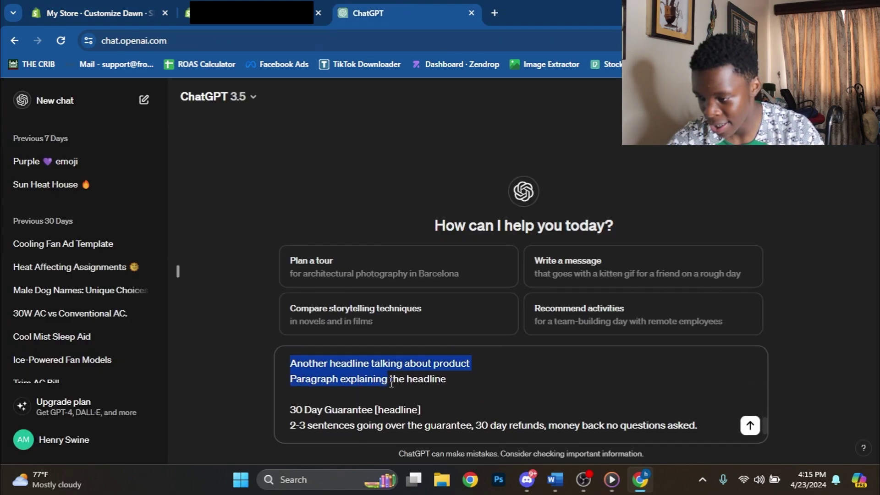
{"action": "left_click", "coordinate": [392, 384]}
{"action": "scroll", "coordinate": [397, 388], "scroll_direction": "down", "scroll_amount": 1}
{"action": "left_click", "coordinate": [294, 355]}
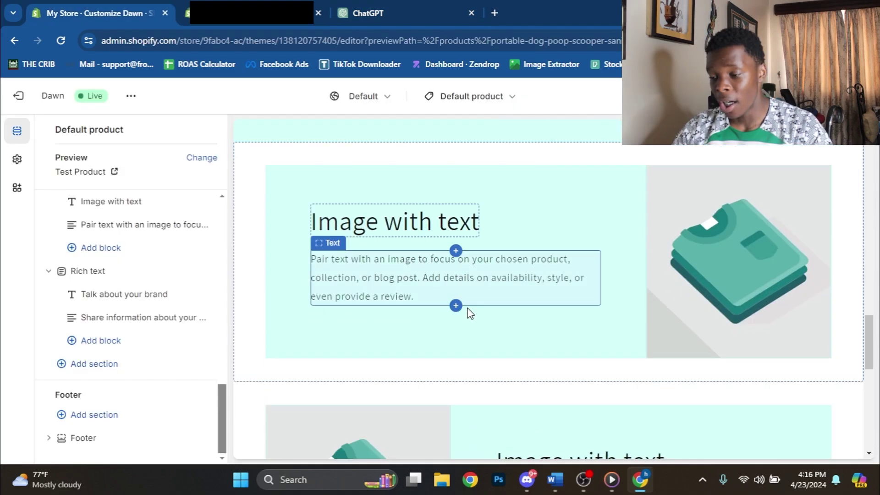
{"action": "scroll", "coordinate": [468, 311], "scroll_direction": "down", "scroll_amount": 5}
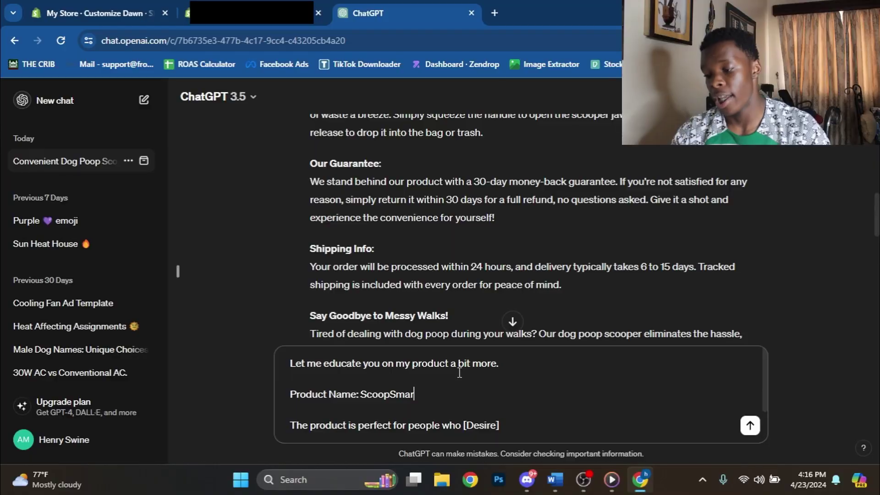
Select the generated ScoopSmart title and three emoji feature bullets in ChatGPT
{"action": "scroll", "coordinate": [527, 386], "scroll_direction": "down", "scroll_amount": 1}
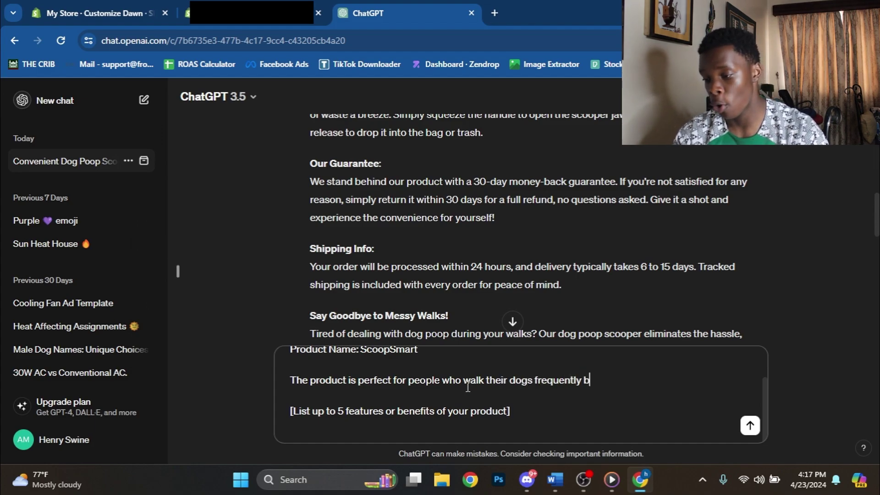
{"action": "type", "text": "pi"}
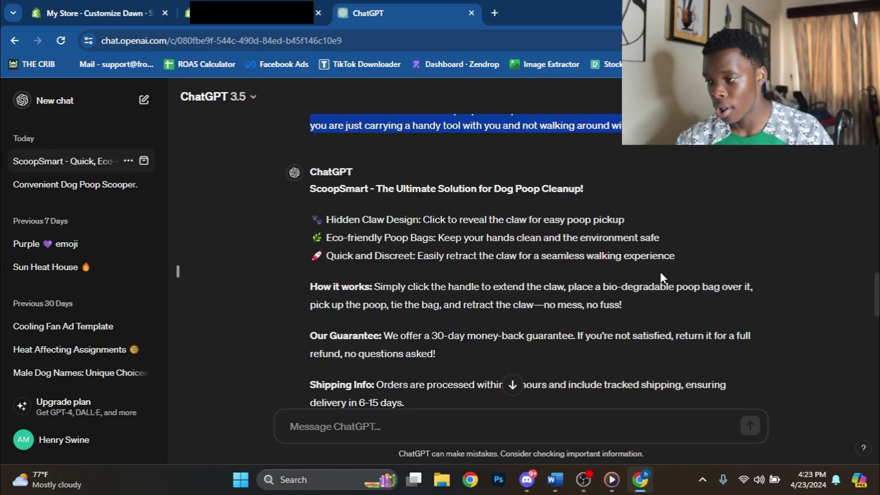
{"action": "left_click_drag", "start_coordinate": [675, 256], "coordinate": [310, 186]}
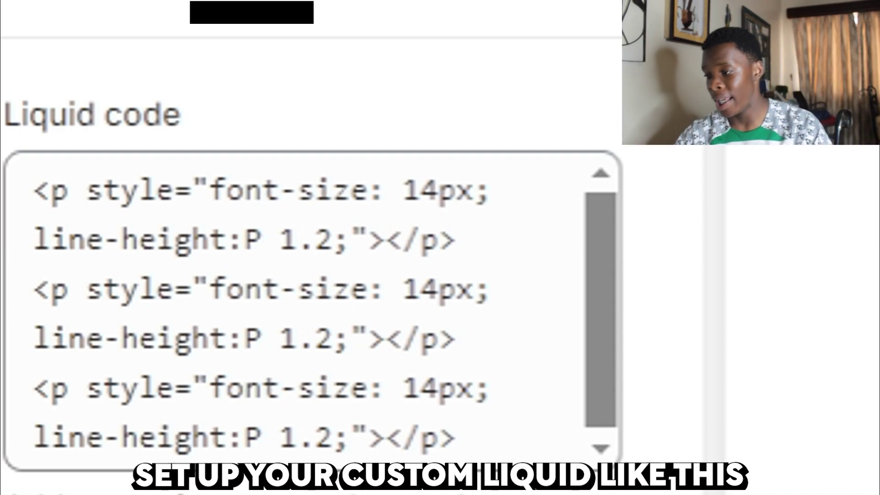
Type the 'Hidden Claw Design' bullet in the first paragraph with a paw emoji
{"action": "left_click", "coordinate": [430, 172]}
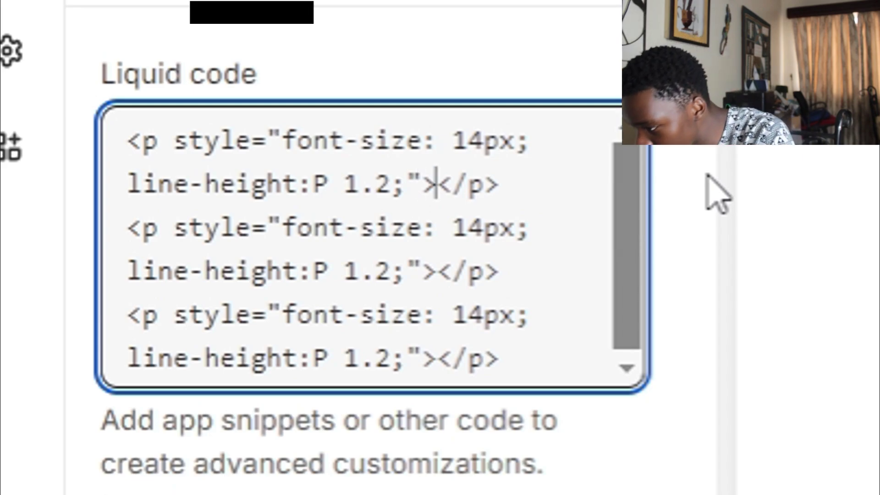
{"action": "type", "text": "Hid"}
{"action": "type", "text": "den Claw Design"}
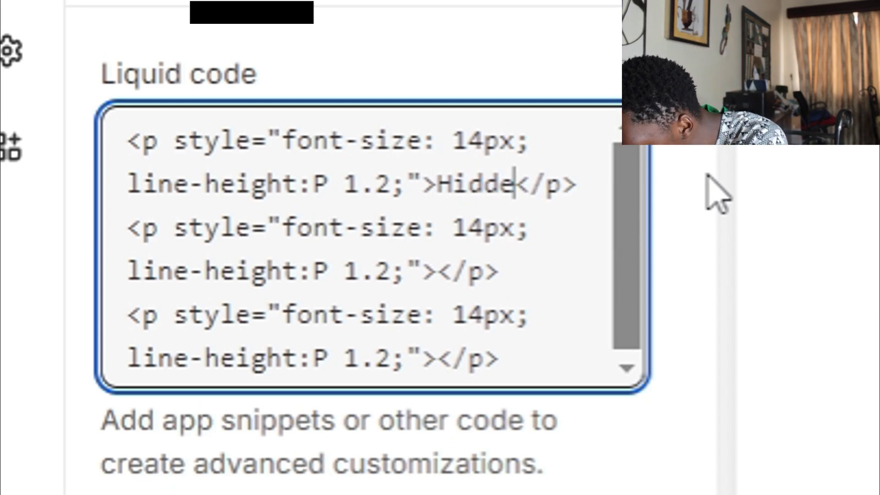
{"action": "key", "text": "super+period"}
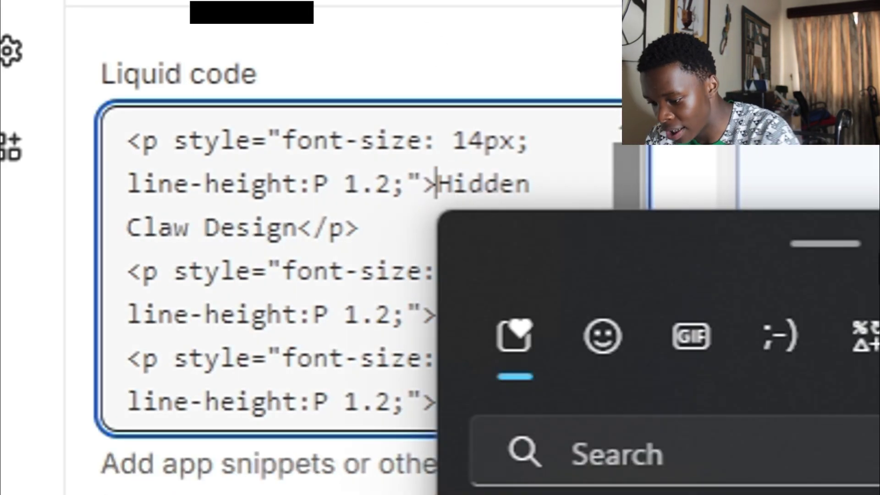
{"action": "type", "text": "paw"}
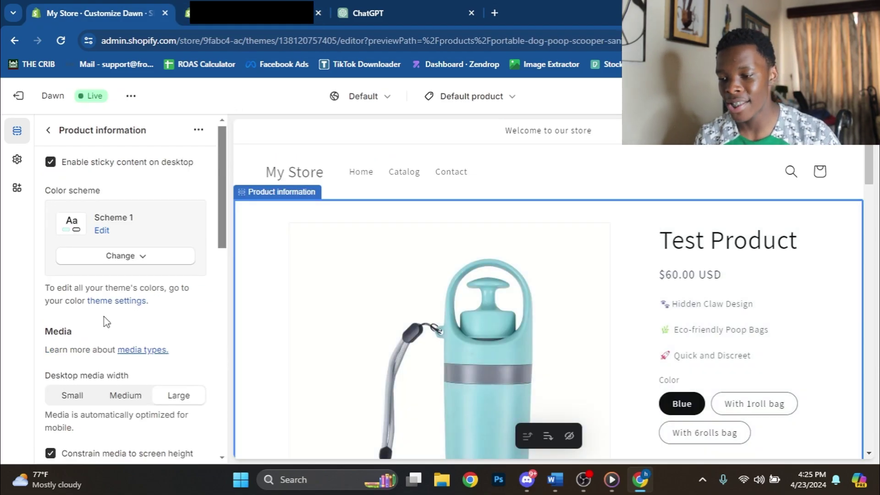
Set the product section's Desktop media width to Medium
{"action": "scroll", "coordinate": [110, 321], "scroll_direction": "down", "scroll_amount": 3}
{"action": "left_click", "coordinate": [126, 275]}
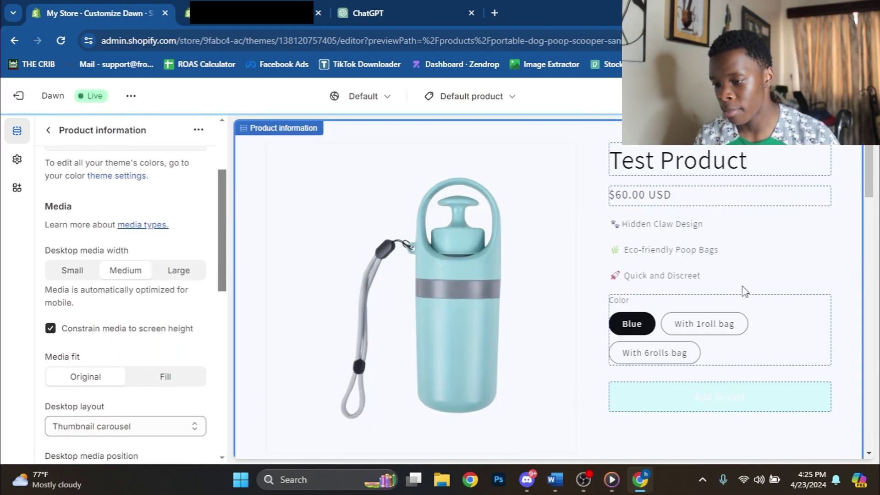
{"action": "scroll", "coordinate": [610, 287], "scroll_direction": "down", "scroll_amount": 3}
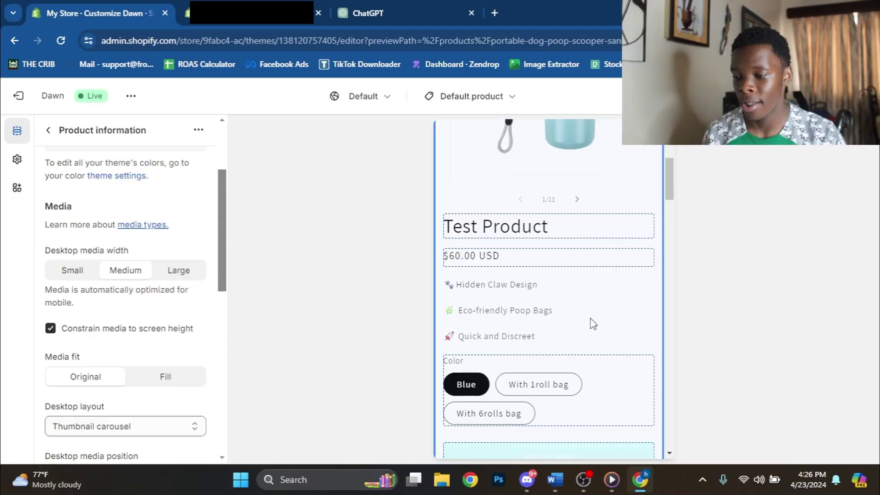
{"action": "scroll", "coordinate": [590, 331], "scroll_direction": "down", "scroll_amount": 5}
{"action": "scroll", "coordinate": [595, 344], "scroll_direction": "down", "scroll_amount": 5}
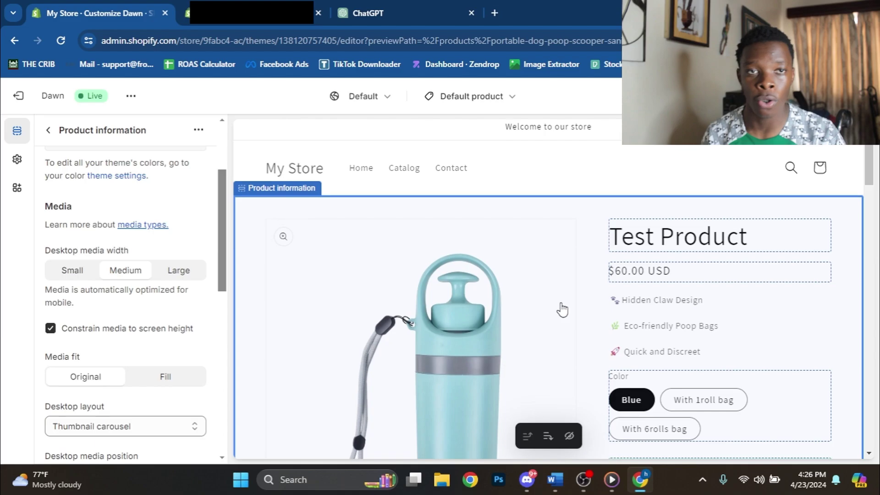
{"action": "scroll", "coordinate": [562, 308], "scroll_direction": "down", "scroll_amount": 3}
{"action": "scroll", "coordinate": [562, 317], "scroll_direction": "down", "scroll_amount": 3}
{"action": "key", "text": "ctrl+3"}
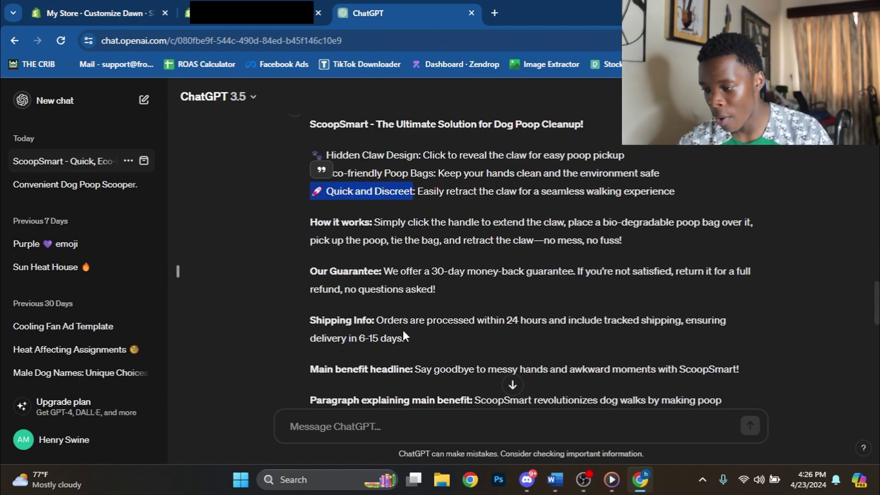
Add several Collapsible row blocks under the product description
{"action": "scroll", "coordinate": [408, 325], "scroll_direction": "down", "scroll_amount": 1}
{"action": "scroll", "coordinate": [389, 279], "scroll_direction": "up", "scroll_amount": 3}
{"action": "key", "text": "ctrl+1"}
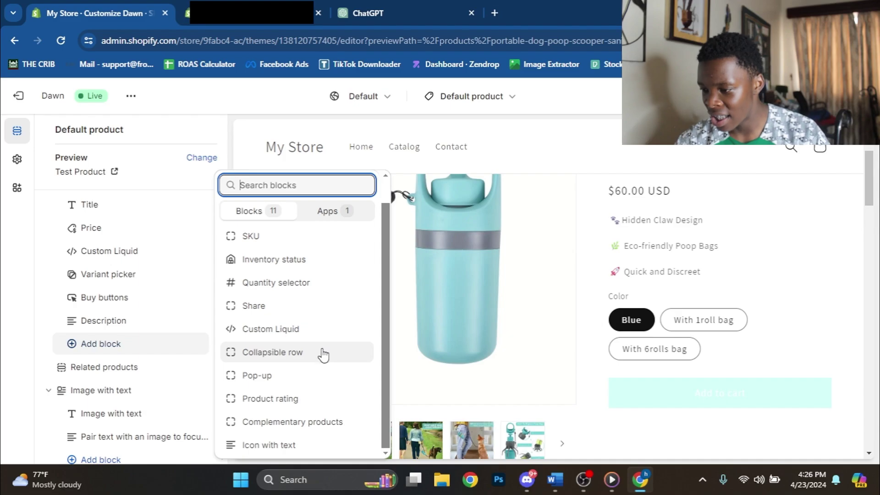
{"action": "left_click", "coordinate": [324, 354]}
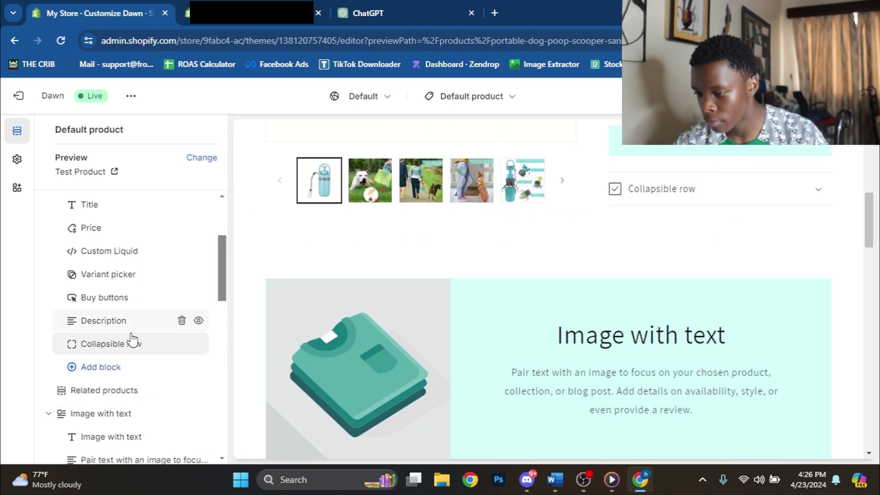
{"action": "left_click", "coordinate": [105, 343]}
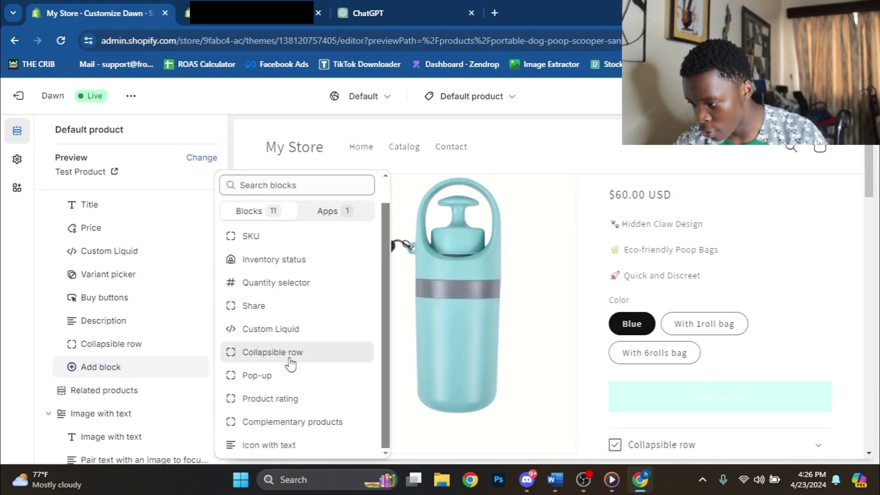
{"action": "left_click", "coordinate": [289, 362]}
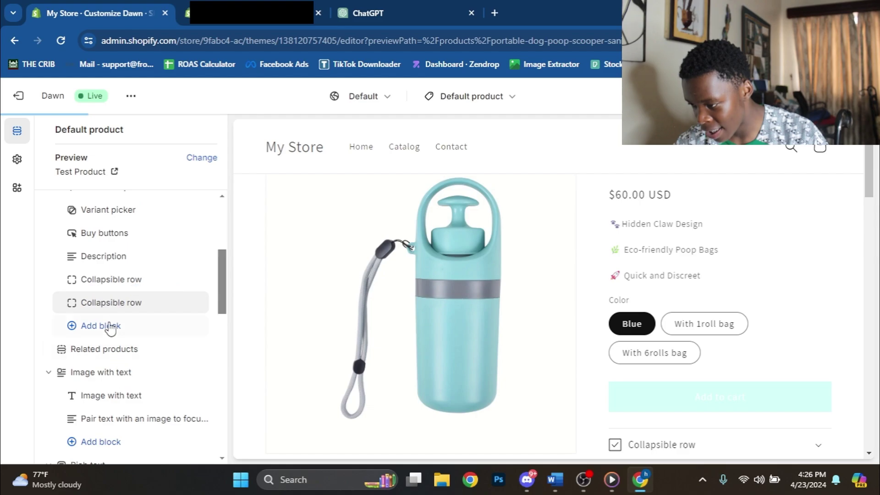
{"action": "left_click", "coordinate": [109, 326]}
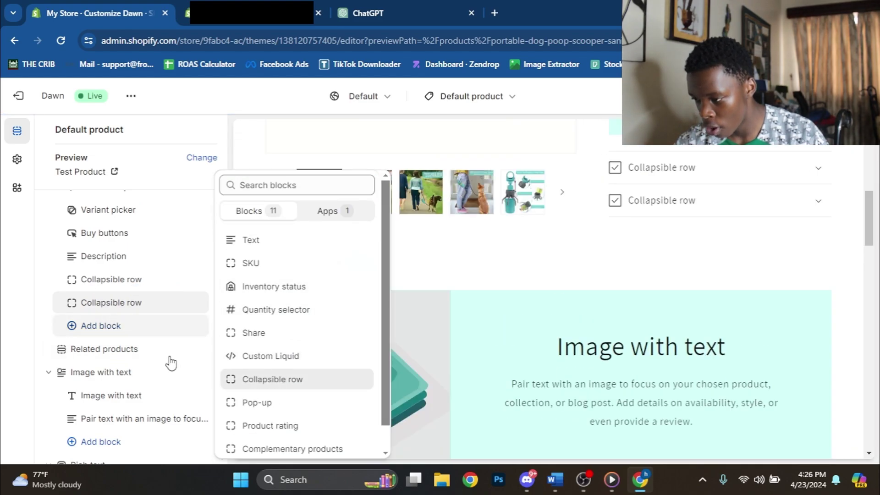
{"action": "key", "text": "Return"}
{"action": "scroll", "coordinate": [141, 363], "scroll_direction": "up", "scroll_amount": 2}
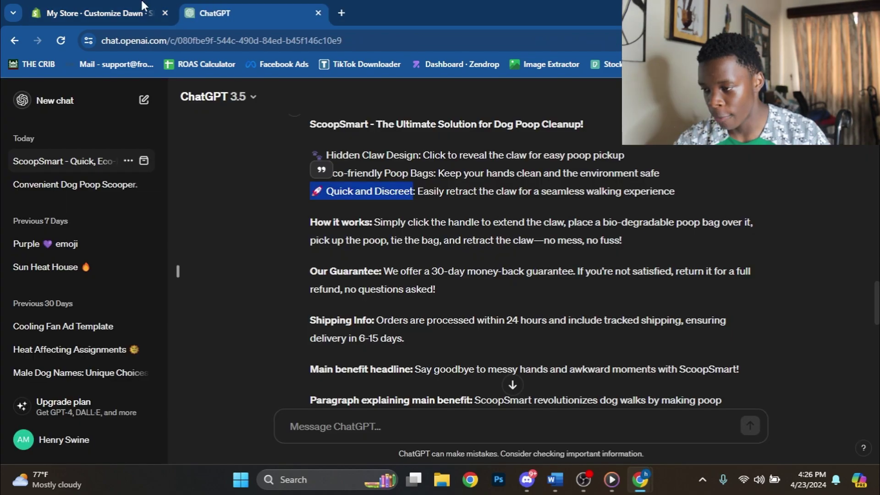
Head the first row 'How It Works' and paste ChatGPT's how-it-works paragraph as its content
{"action": "left_click", "coordinate": [142, 5]}
{"action": "triple_click", "coordinate": [125, 188]}
{"action": "type", "text": "How It WO"}
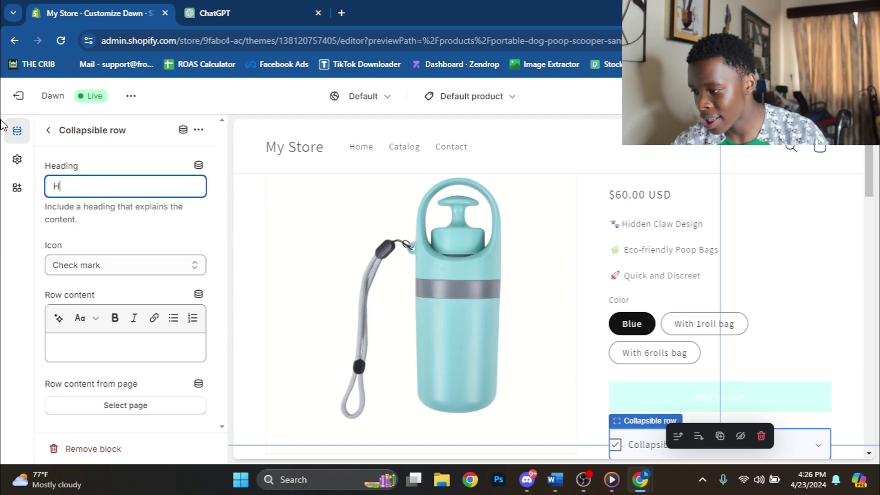
{"action": "left_click", "coordinate": [215, 13]}
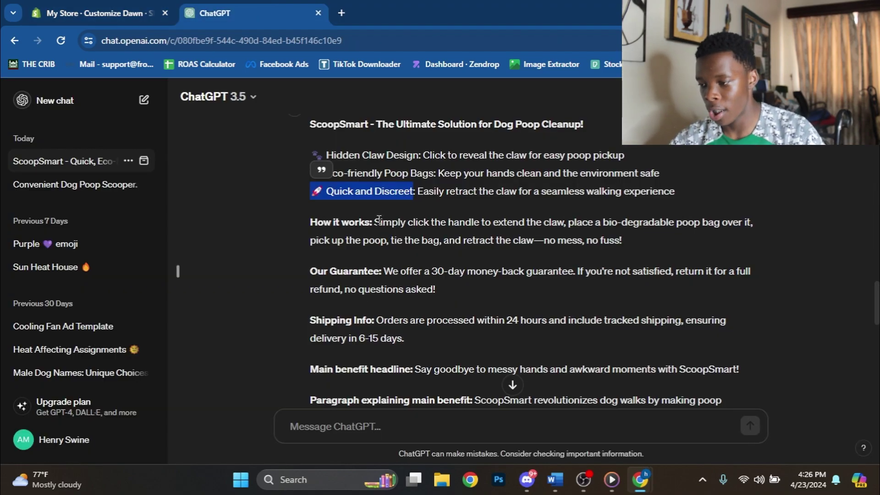
{"action": "left_click_drag", "start_coordinate": [375, 222], "coordinate": [627, 236]}
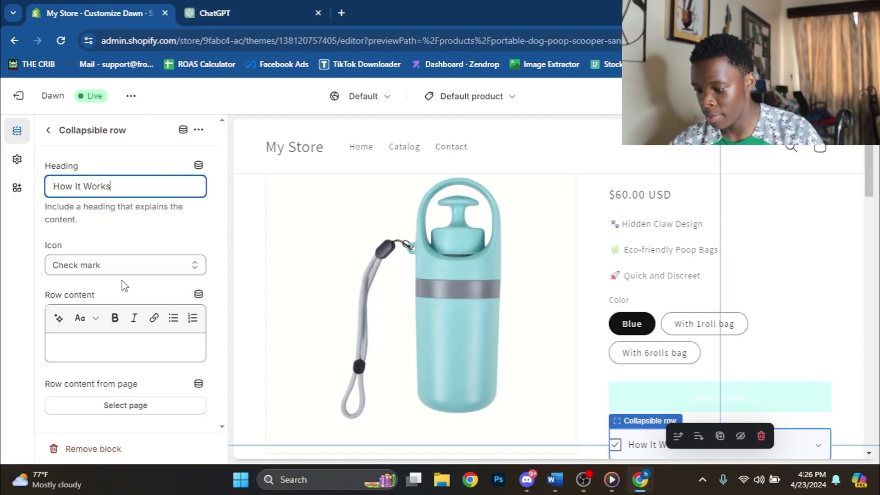
{"action": "left_click", "coordinate": [116, 358]}
{"action": "key", "text": "ctrl+v"}
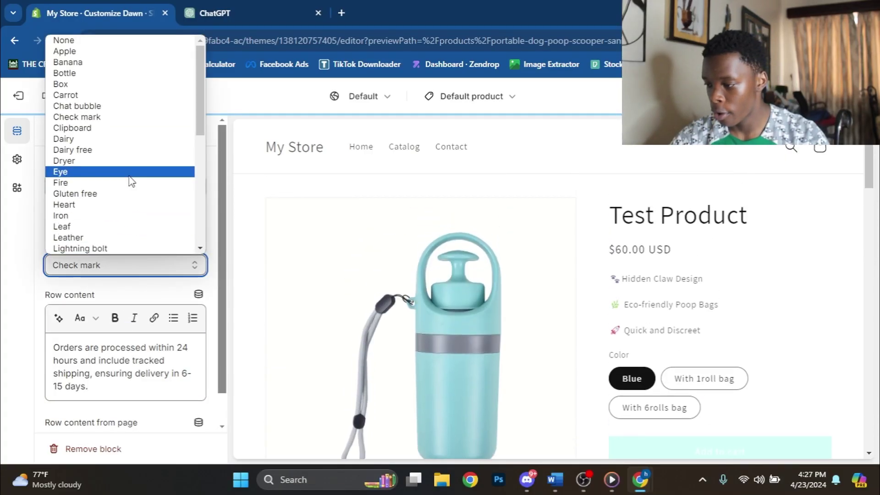
Give the Our Guarantee row a heart icon and How It Works a question-mark icon
{"action": "scroll", "coordinate": [132, 182], "scroll_direction": "down", "scroll_amount": 3}
{"action": "scroll", "coordinate": [126, 187], "scroll_direction": "down", "scroll_amount": 3}
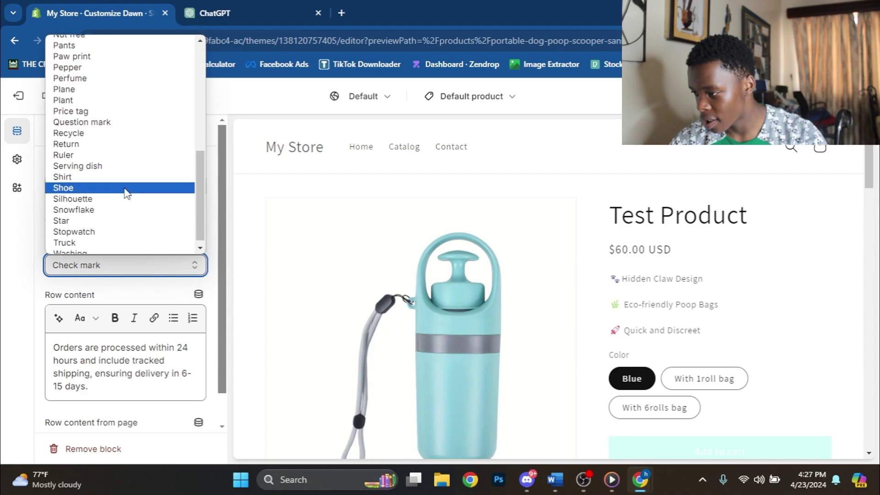
{"action": "left_click", "coordinate": [69, 241]}
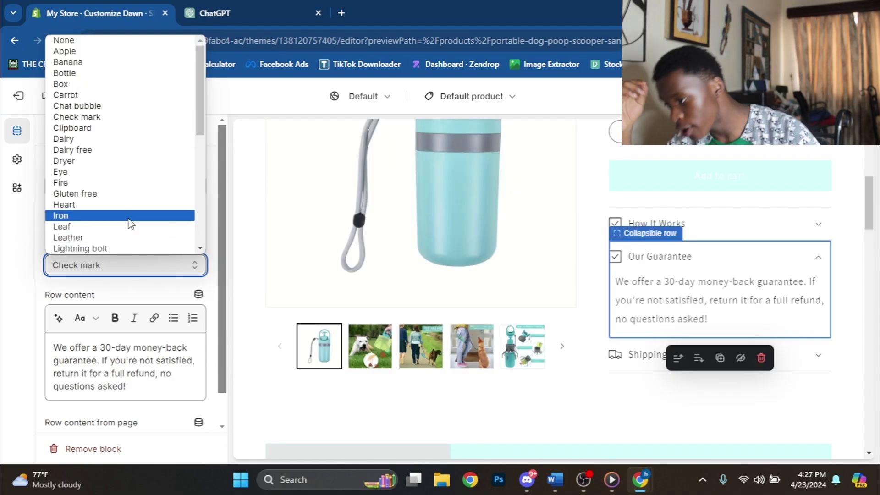
{"action": "left_click", "coordinate": [69, 205]}
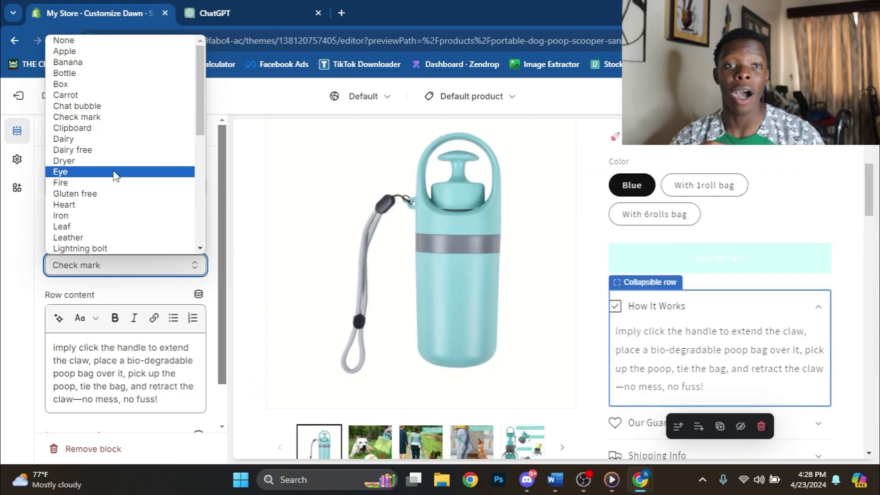
{"action": "scroll", "coordinate": [115, 175], "scroll_direction": "down", "scroll_amount": 5}
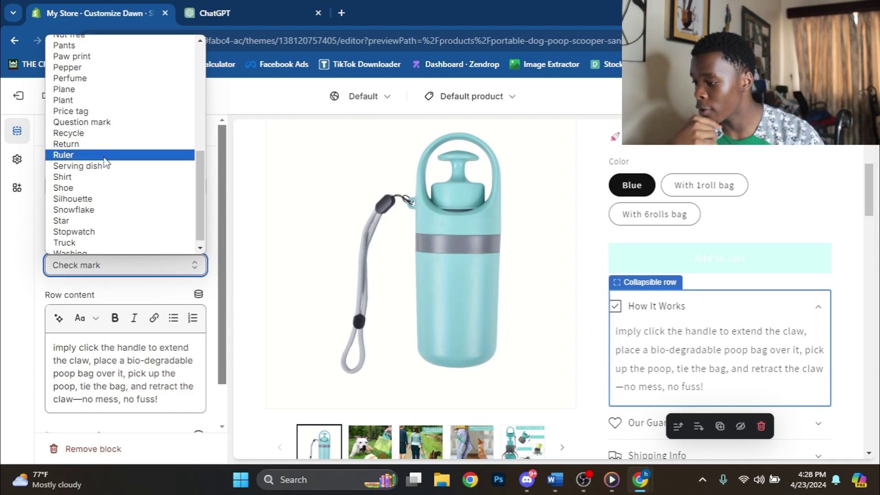
{"action": "key", "text": "Escape"}
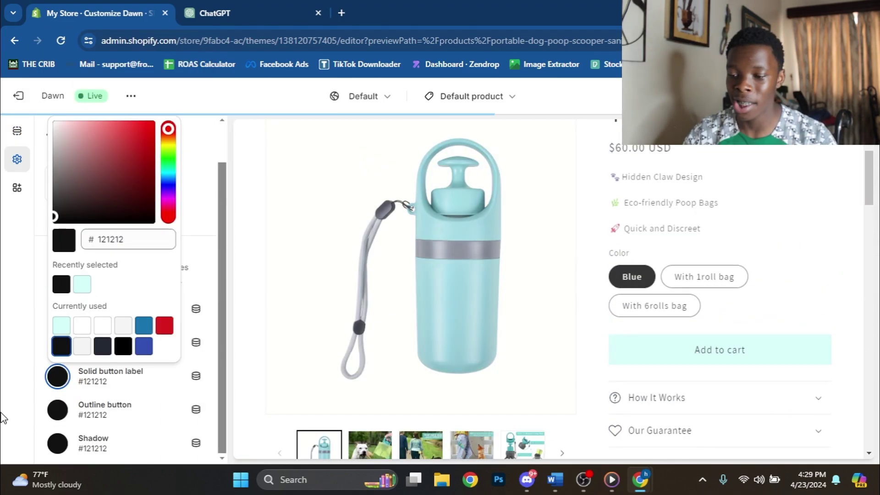
{"action": "left_click", "coordinate": [3, 395]}
{"action": "scroll", "coordinate": [746, 373], "scroll_direction": "down", "scroll_amount": 4}
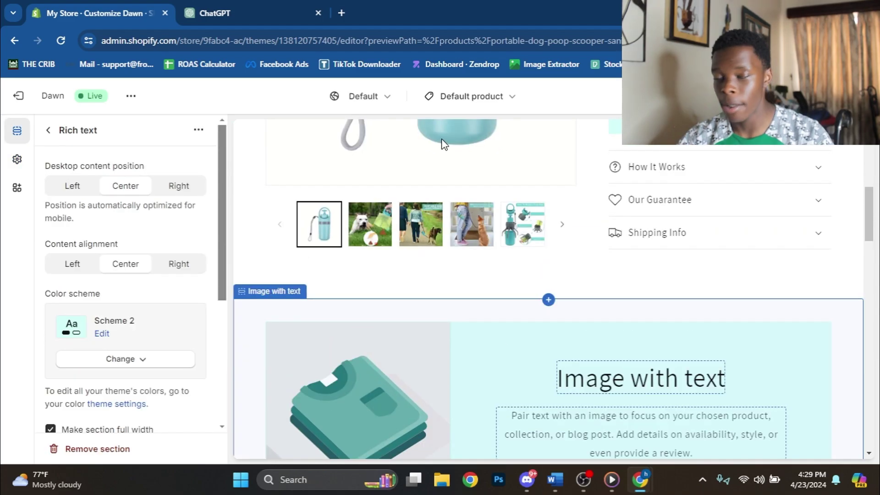
Replace the Image with text placeholder paragraph with ChatGPT's ScoopSmart benefit paragraph
{"action": "left_click", "coordinate": [239, 6]}
{"action": "scroll", "coordinate": [517, 285], "scroll_direction": "down", "scroll_amount": 2}
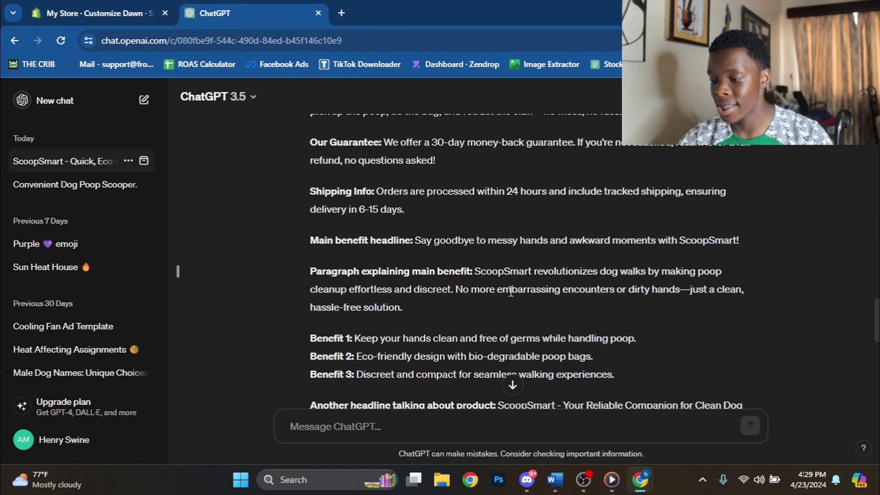
{"action": "scroll", "coordinate": [507, 290], "scroll_direction": "up", "scroll_amount": 2}
{"action": "left_click_drag", "start_coordinate": [474, 316], "coordinate": [498, 353]}
{"action": "key", "text": "ctrl+c"}
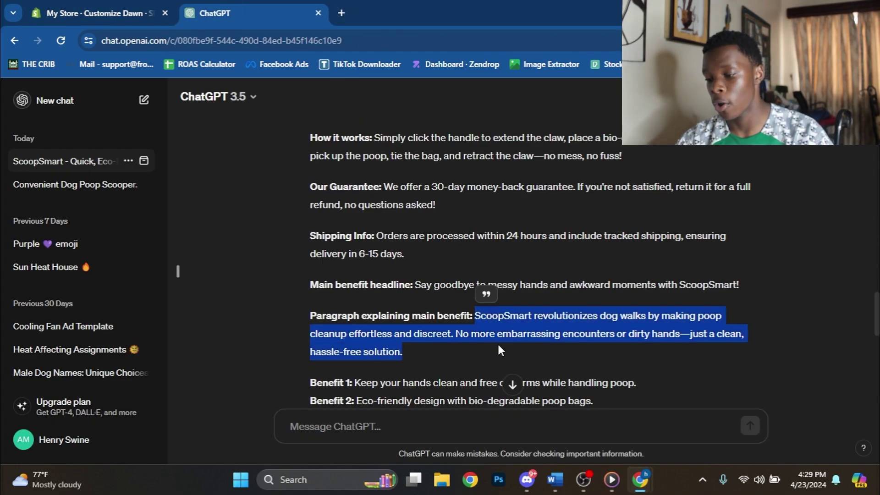
{"action": "left_click", "coordinate": [92, 12]}
{"action": "scroll", "coordinate": [568, 357], "scroll_direction": "down", "scroll_amount": 2}
{"action": "left_click", "coordinate": [568, 356]}
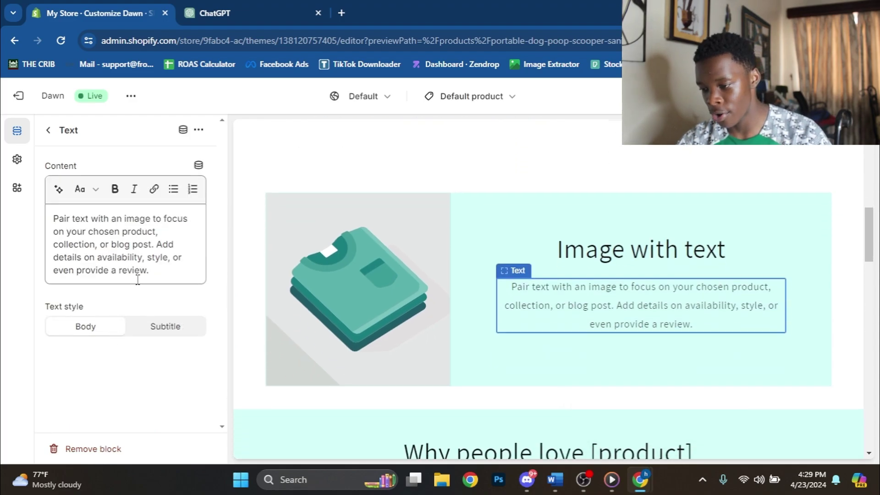
{"action": "triple_click", "coordinate": [174, 270]}
{"action": "key", "text": "ctrl+v"}
{"action": "key", "text": "Escape"}
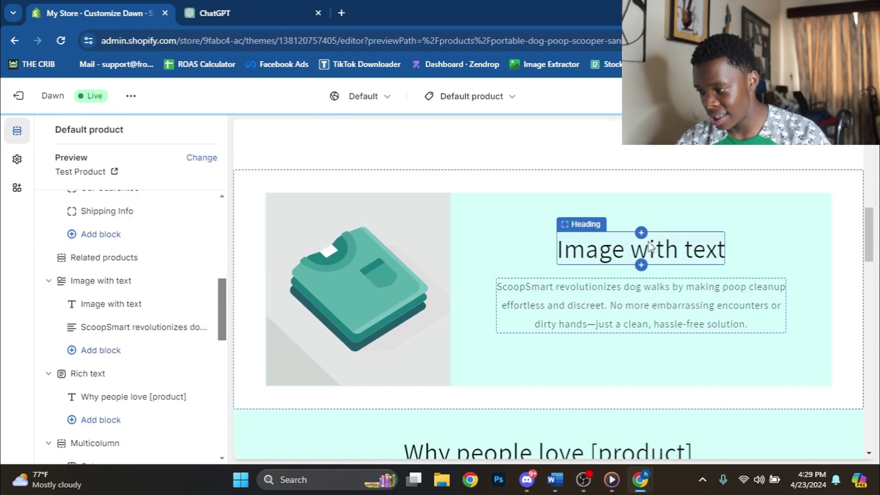
Check the section heading settings and clear the earlier text selection in ChatGPT
{"action": "left_click", "coordinate": [114, 302]}
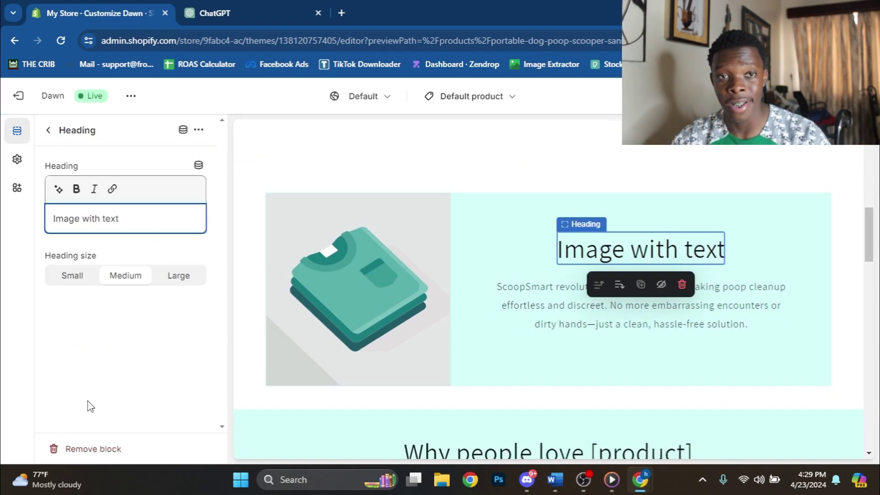
{"action": "scroll", "coordinate": [501, 230], "scroll_direction": "down", "scroll_amount": 5}
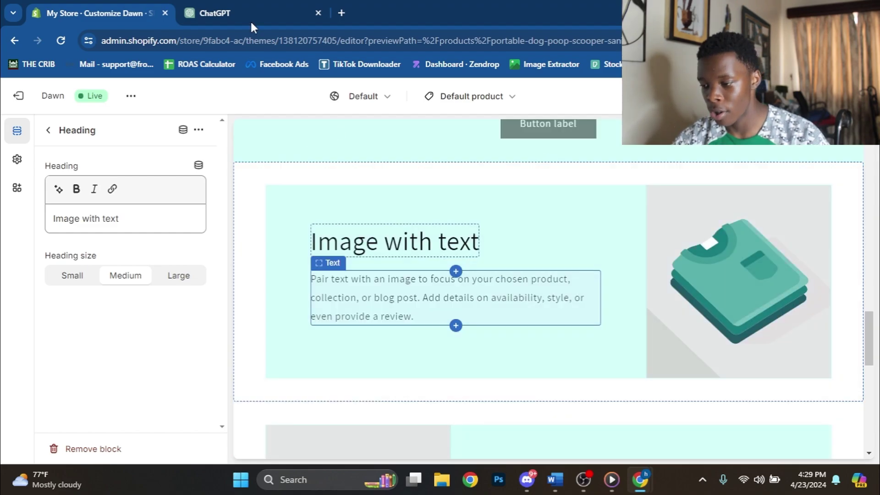
{"action": "left_click", "coordinate": [251, 19]}
{"action": "scroll", "coordinate": [418, 251], "scroll_direction": "down", "scroll_amount": 3}
{"action": "scroll", "coordinate": [497, 323], "scroll_direction": "down", "scroll_amount": 3}
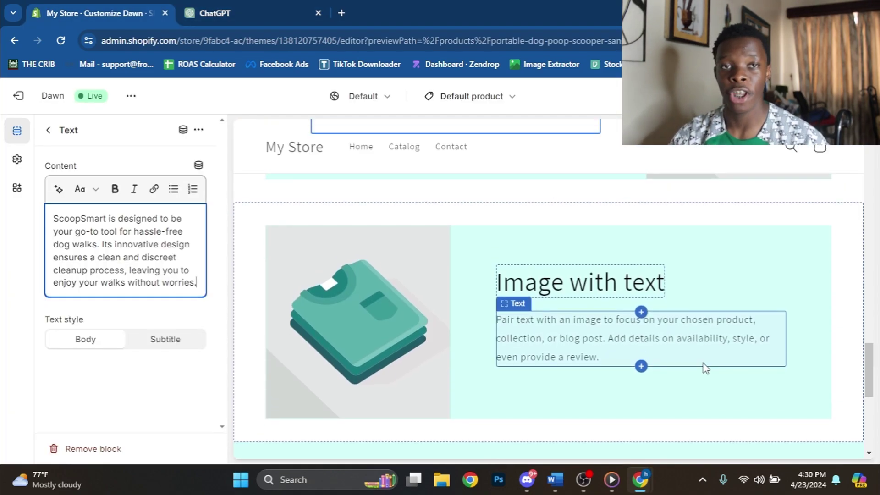
{"action": "left_click", "coordinate": [251, 12]}
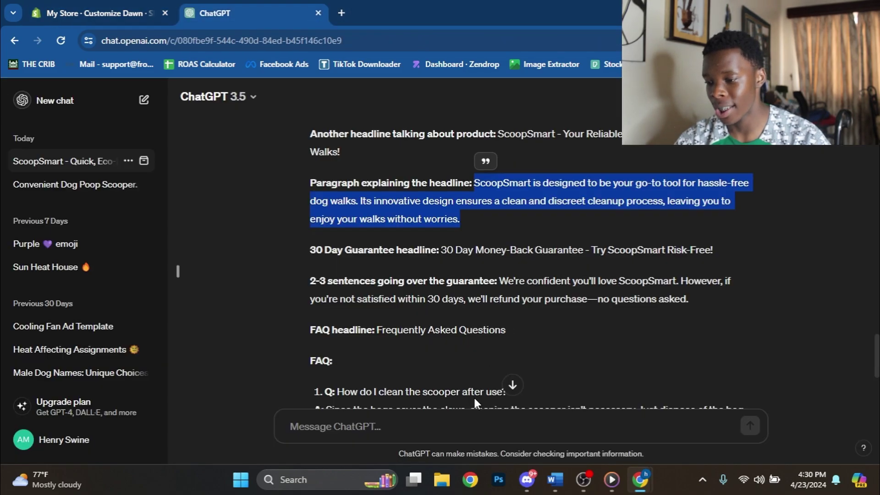
{"action": "left_click", "coordinate": [445, 436]}
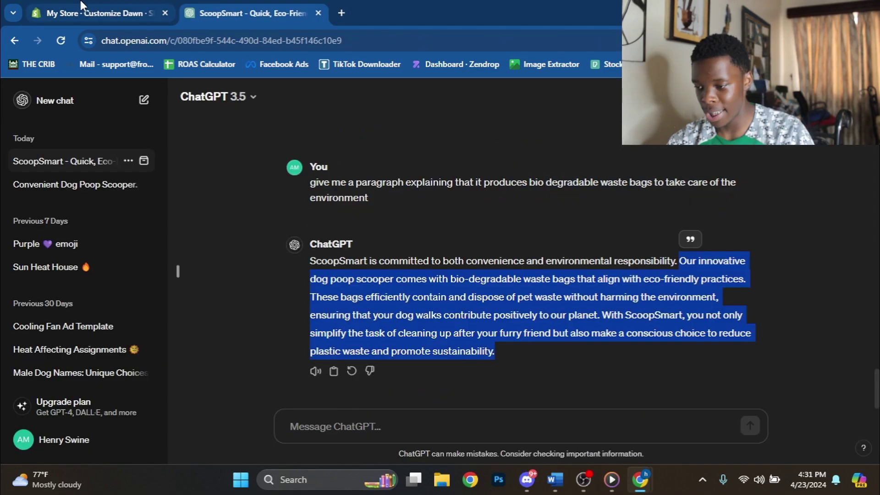
{"action": "left_click", "coordinate": [81, 5]}
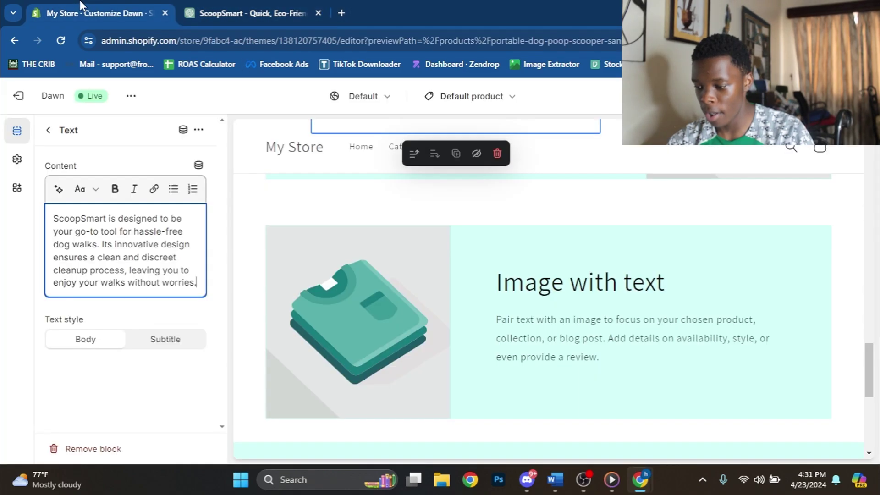
Cut the end off the long bio-degradable bags paragraph
{"action": "left_click", "coordinate": [576, 338]}
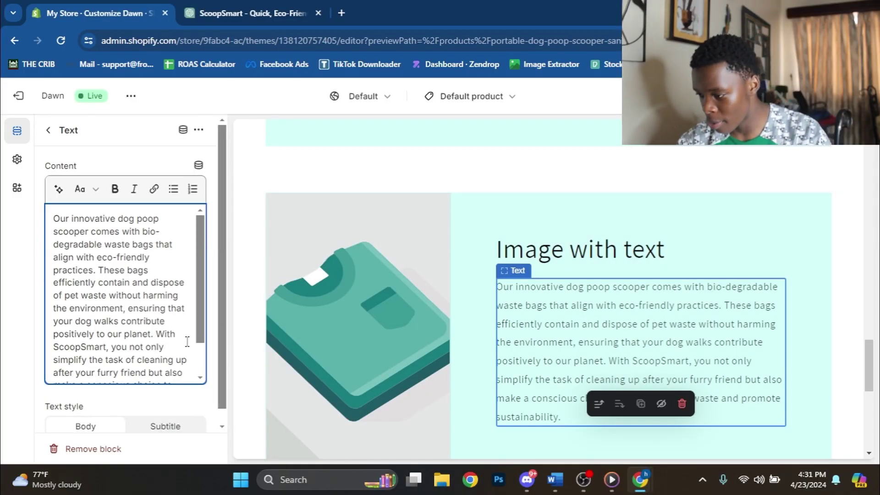
{"action": "scroll", "coordinate": [187, 342], "scroll_direction": "down", "scroll_amount": 1}
{"action": "left_click_drag", "start_coordinate": [184, 367], "coordinate": [52, 315]}
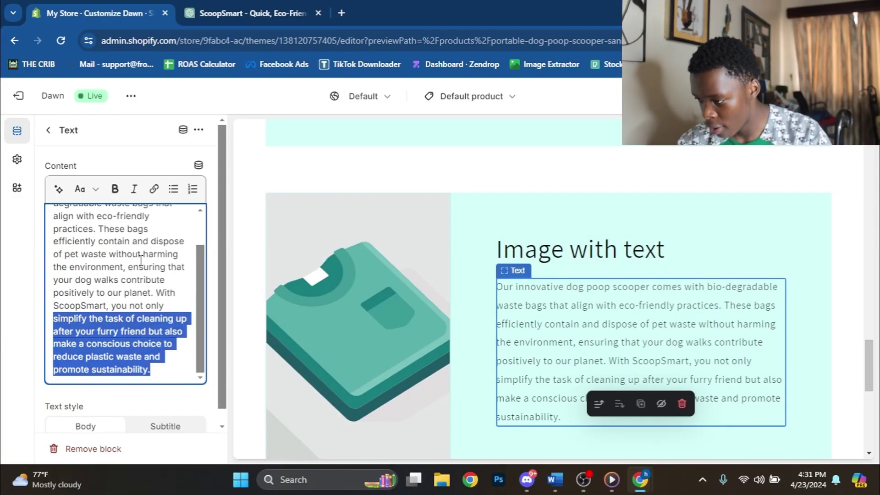
{"action": "key", "text": "BackSpace"}
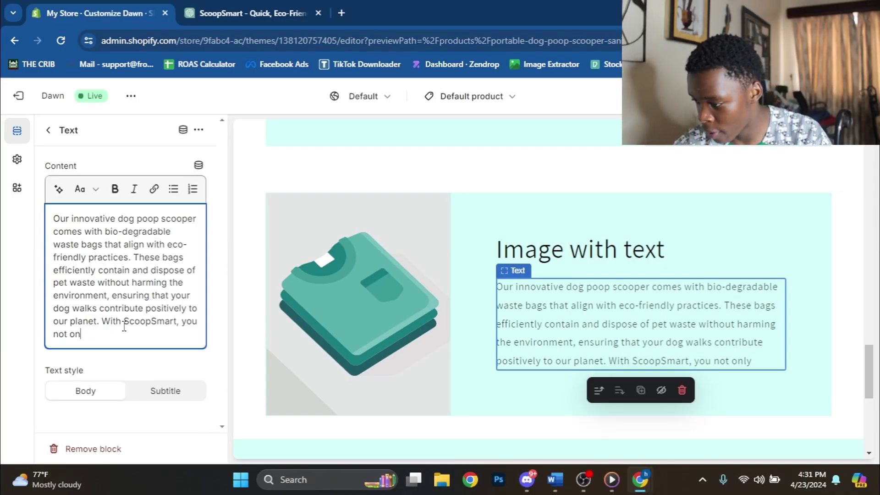
{"action": "key", "text": "BackSpace"}
{"action": "key", "text": "BackSpace"}
{"action": "key", "text": "BackSpace"}
{"action": "key", "text": "BackSpace"}
{"action": "key", "text": "BackSpace"}
{"action": "key", "text": "BackSpace"}
{"action": "key", "text": "BackSpace"}
{"action": "key", "text": "BackSpace"}
{"action": "key", "text": "BackSpace"}
{"action": "key", "text": "BackSpace"}
{"action": "key", "text": "BackSpace"}
{"action": "key", "text": "BackSpace"}
{"action": "key", "text": "BackSpace"}
{"action": "scroll", "coordinate": [357, 265], "scroll_direction": "down", "scroll_amount": 5}
{"action": "left_click", "coordinate": [357, 264]}
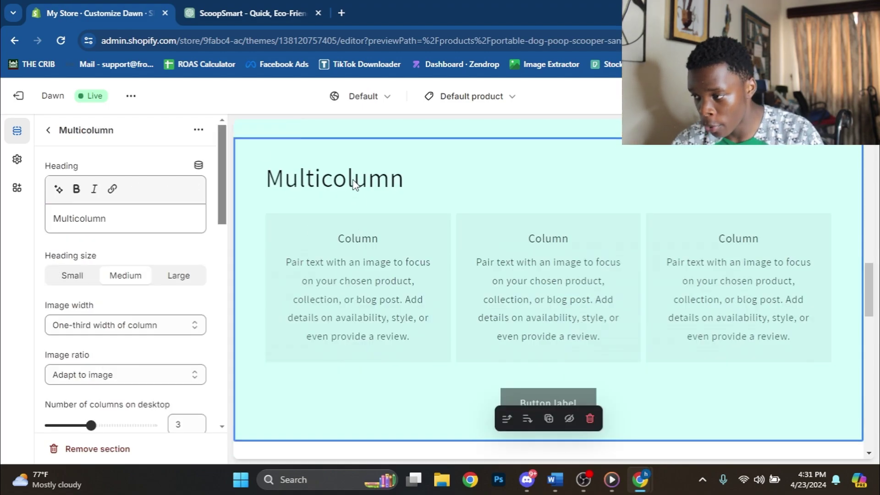
Edit the Multicolumn heading and clear the first column's heading
{"action": "double_click", "coordinate": [81, 219]}
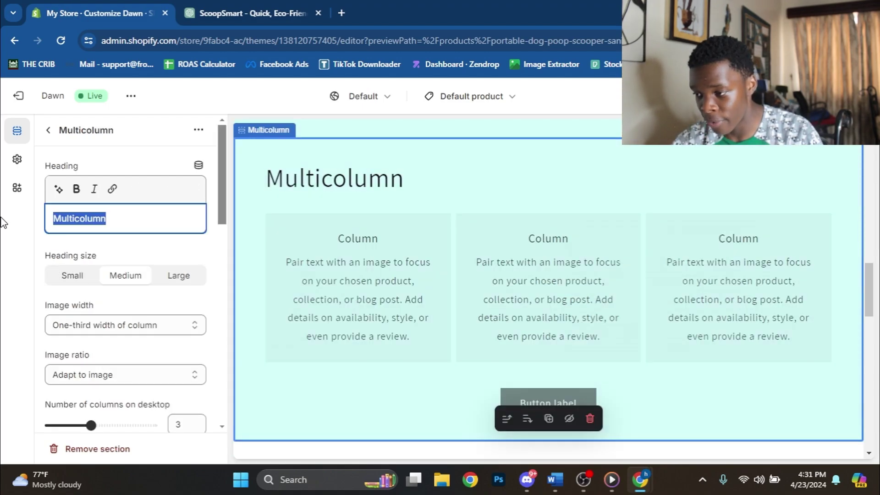
{"action": "left_click", "coordinate": [356, 320]}
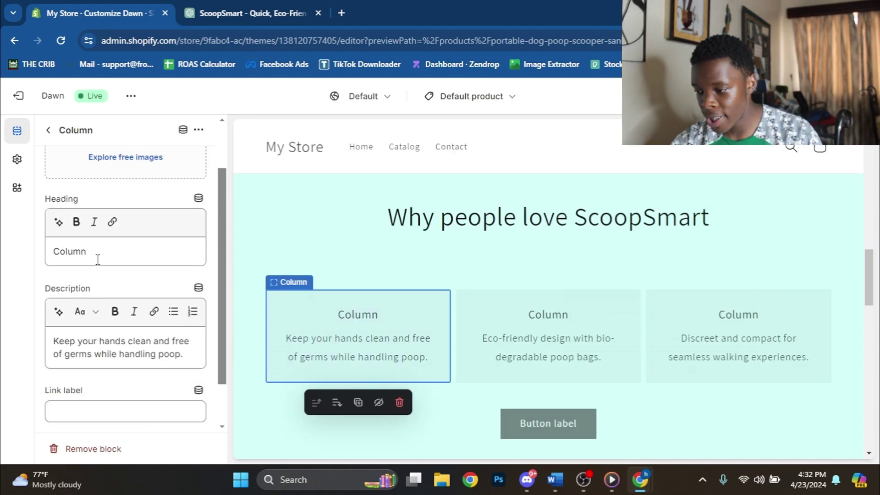
{"action": "scroll", "coordinate": [120, 306], "scroll_direction": "up", "scroll_amount": 2}
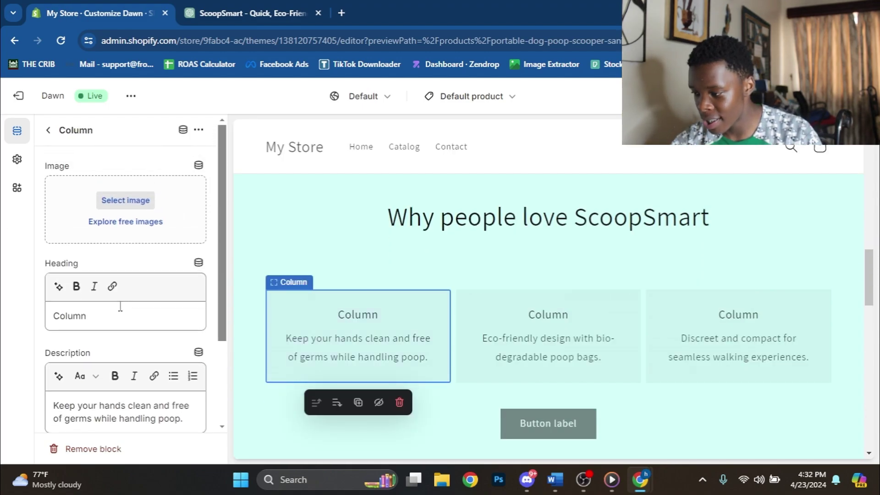
{"action": "key", "text": "BackSpace"}
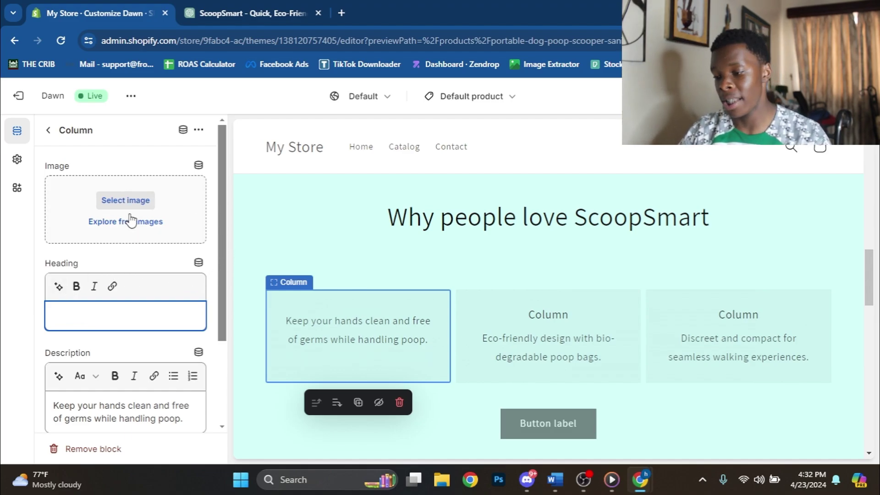
{"action": "left_click", "coordinate": [573, 355]}
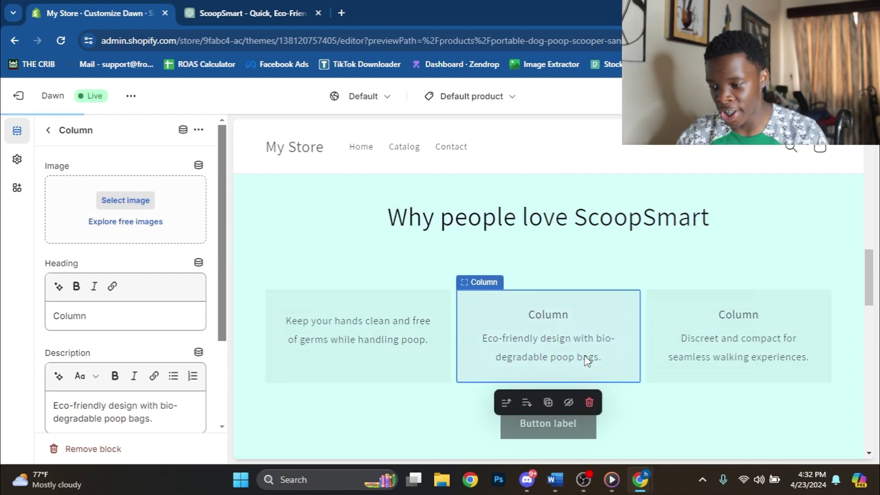
Remove the Multicolumn section's button label
{"action": "scroll", "coordinate": [330, 359], "scroll_direction": "down", "scroll_amount": 2}
{"action": "left_click", "coordinate": [330, 359]}
{"action": "scroll", "coordinate": [80, 314], "scroll_direction": "down", "scroll_amount": 5}
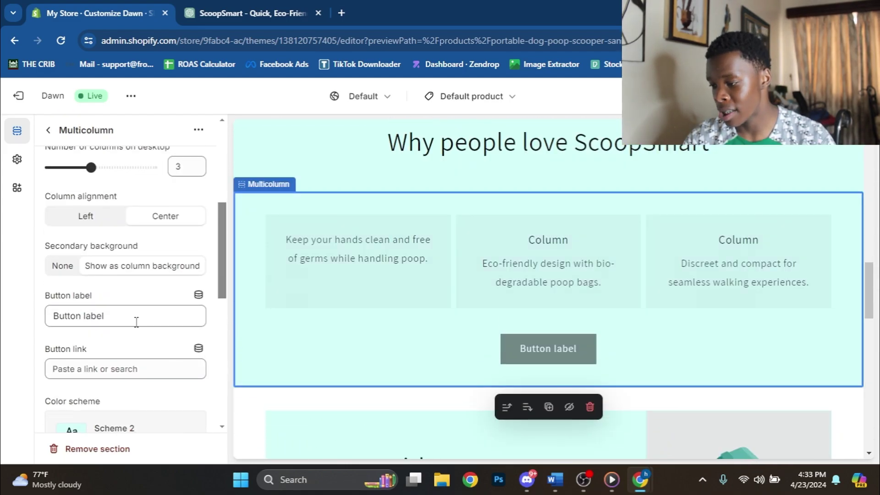
{"action": "key", "text": "BackSpace"}
{"action": "key", "text": "BackSpace"}
{"action": "key", "text": "BackSpace"}
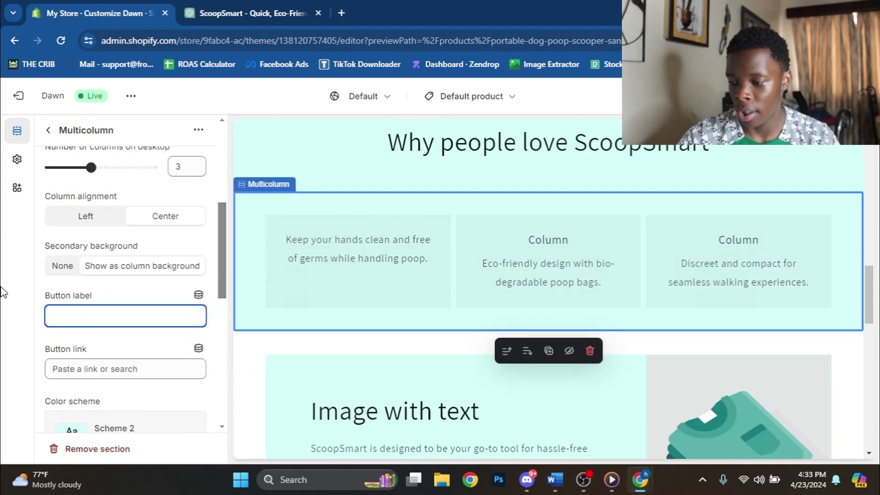
{"action": "scroll", "coordinate": [448, 298], "scroll_direction": "up", "scroll_amount": 3}
{"action": "scroll", "coordinate": [422, 320], "scroll_direction": "down", "scroll_amount": 4}
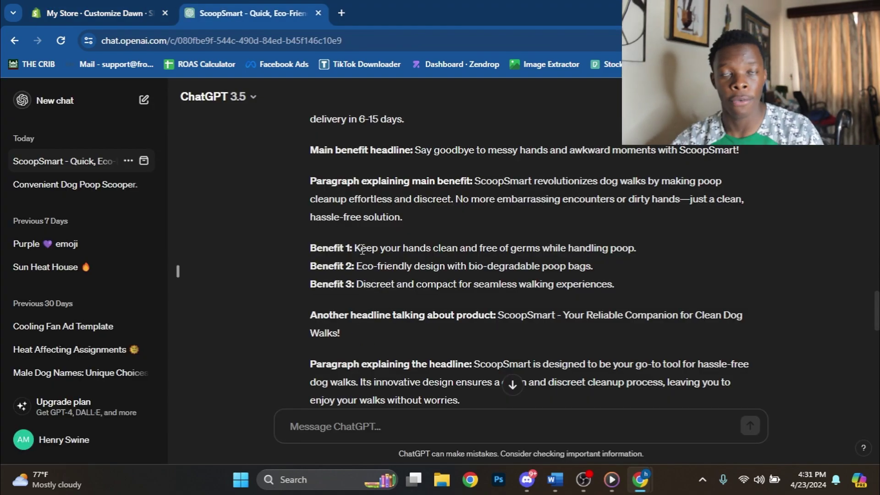
Put the 'Your Reliable Companion for Clean Dog Walks!' tagline into the Rich text block
{"action": "left_click_drag", "start_coordinate": [360, 247], "coordinate": [752, 257]}
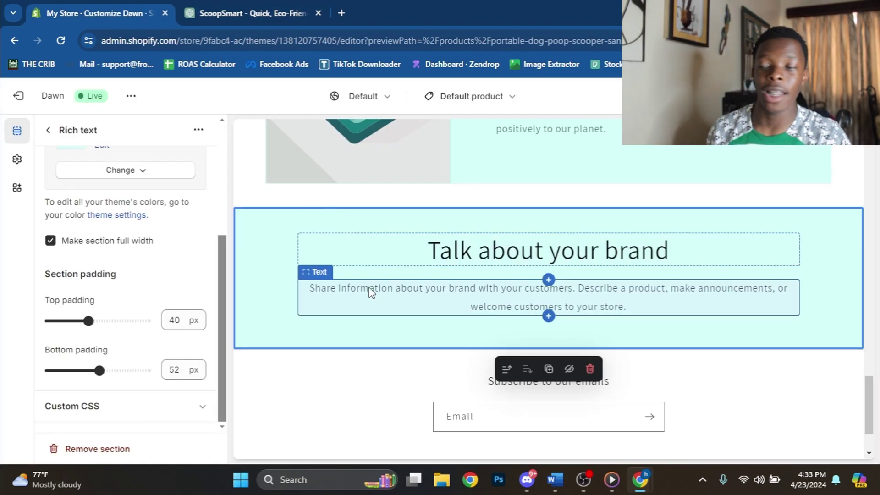
{"action": "left_click", "coordinate": [369, 289]}
{"action": "left_click", "coordinate": [245, 13]}
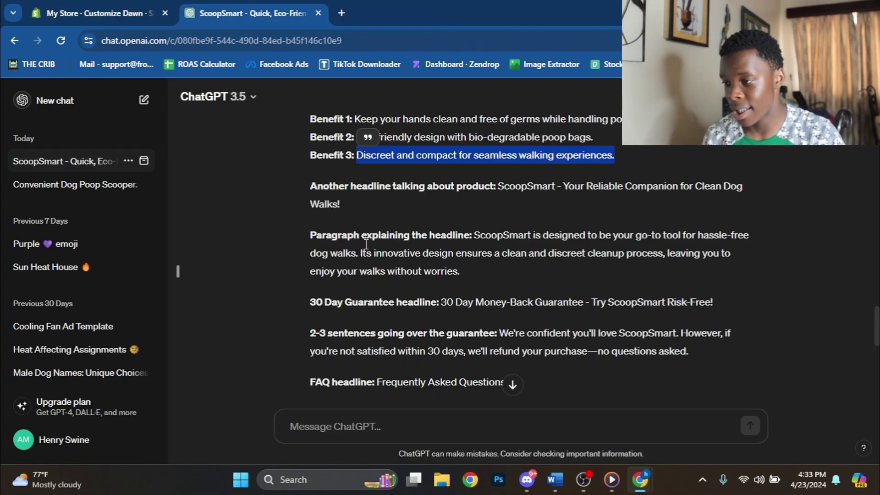
{"action": "scroll", "coordinate": [484, 343], "scroll_direction": "down", "scroll_amount": 2}
{"action": "scroll", "coordinate": [484, 320], "scroll_direction": "up", "scroll_amount": 2}
{"action": "left_click_drag", "start_coordinate": [498, 186], "coordinate": [504, 205]}
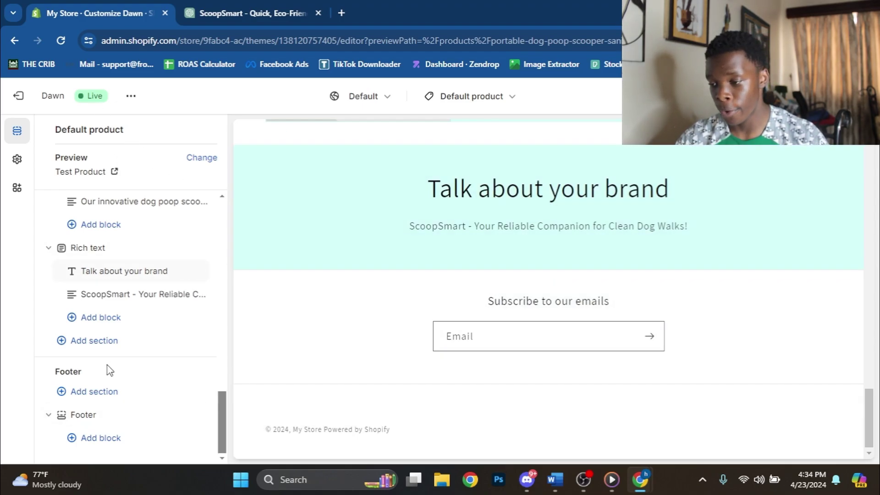
Add a Collapsible content section after the Rich text section
{"action": "left_click", "coordinate": [101, 344]}
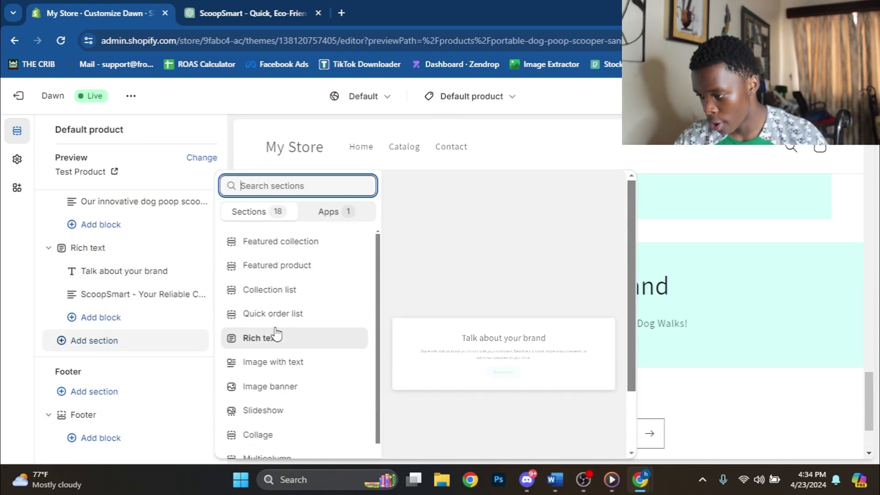
{"action": "scroll", "coordinate": [294, 348], "scroll_direction": "down", "scroll_amount": 3}
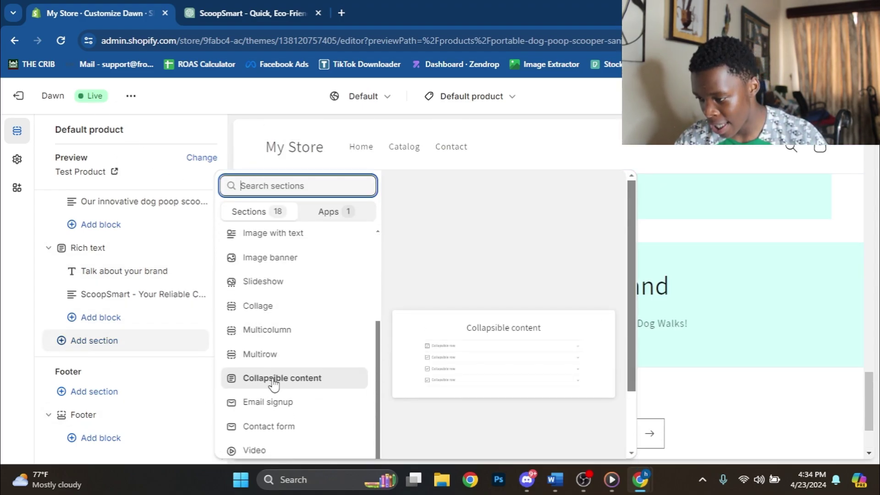
{"action": "left_click", "coordinate": [273, 380]}
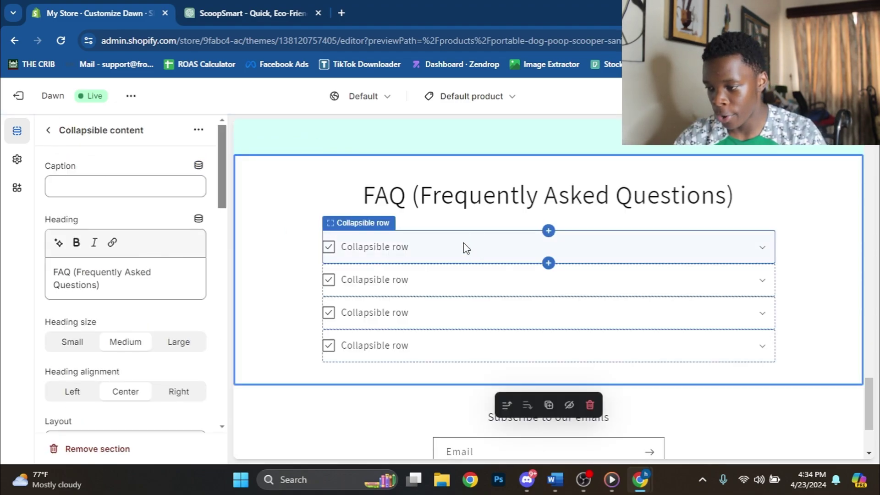
Fill the FAQ rows with ChatGPT's scooper questions and answers and add a fifth row
{"action": "left_click", "coordinate": [249, 6]}
{"action": "scroll", "coordinate": [326, 158], "scroll_direction": "down", "scroll_amount": 4}
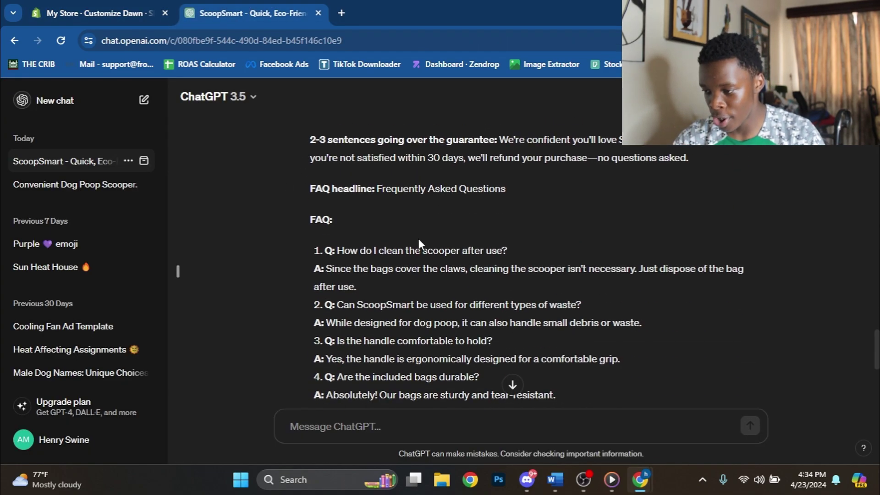
{"action": "scroll", "coordinate": [352, 250], "scroll_direction": "down", "scroll_amount": 2}
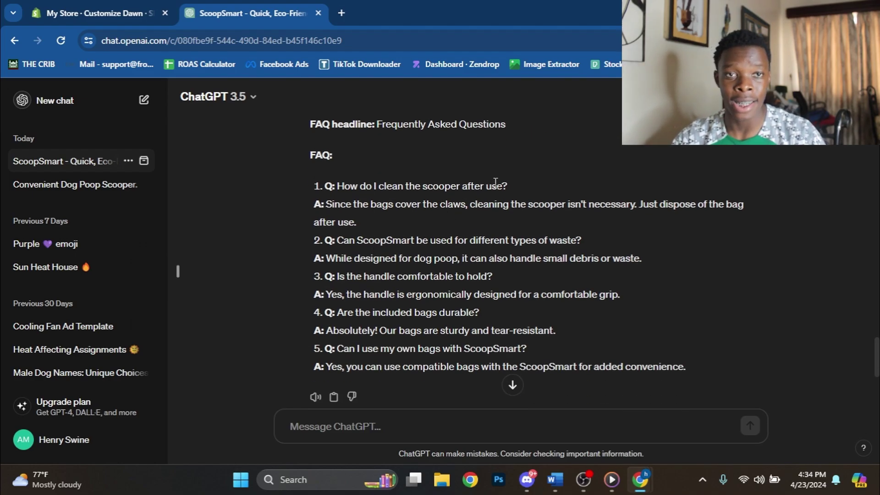
{"action": "left_click_drag", "start_coordinate": [508, 186], "coordinate": [339, 186]}
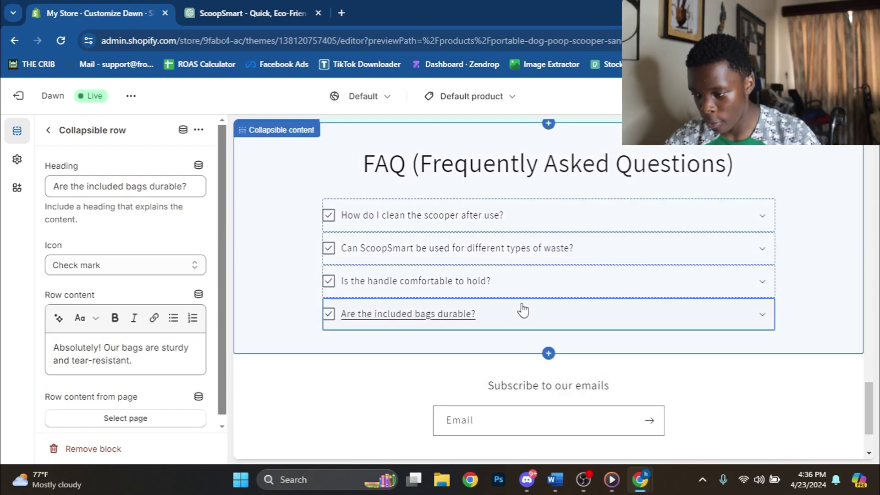
{"action": "left_click", "coordinate": [538, 334]}
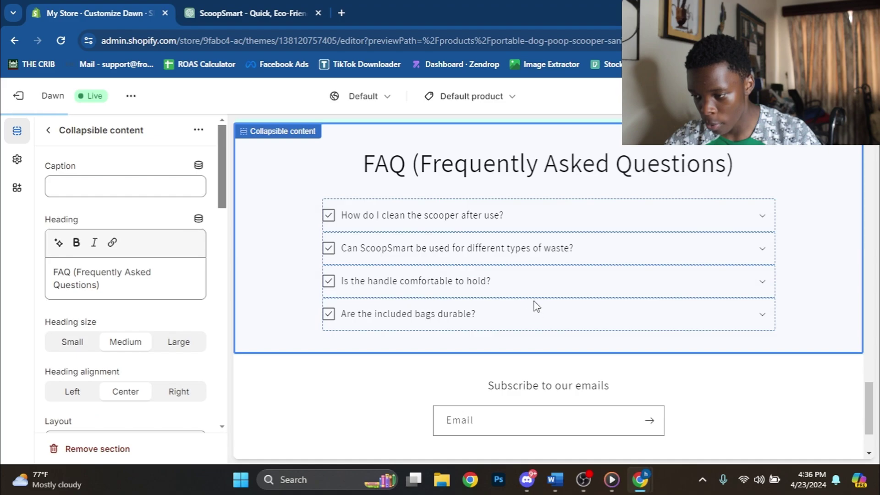
{"action": "left_click", "coordinate": [548, 329]}
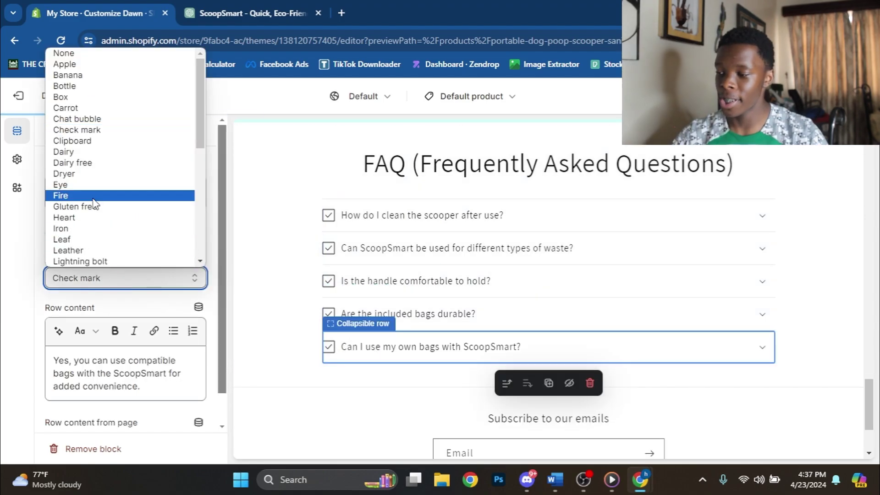
{"action": "scroll", "coordinate": [96, 199], "scroll_direction": "down", "scroll_amount": 5}
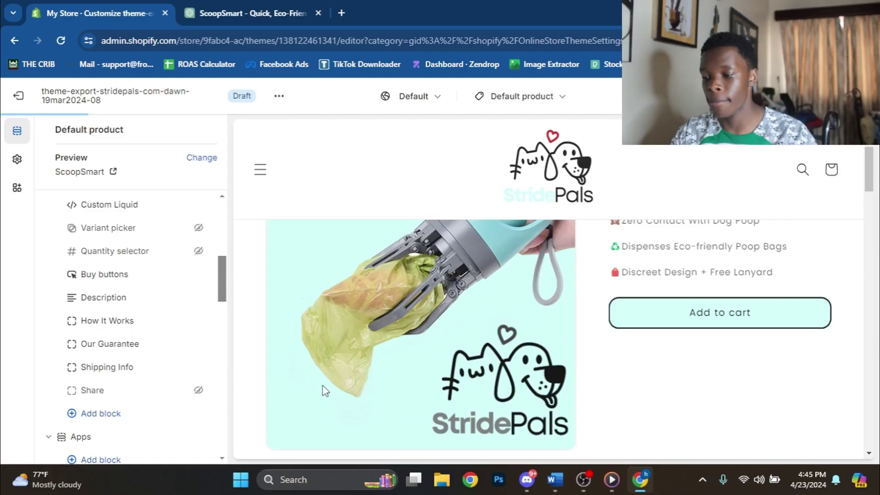
Inspect the How It Works block, benefit columns, pain-point rich text and FAQ sections
{"action": "left_click", "coordinate": [655, 366]}
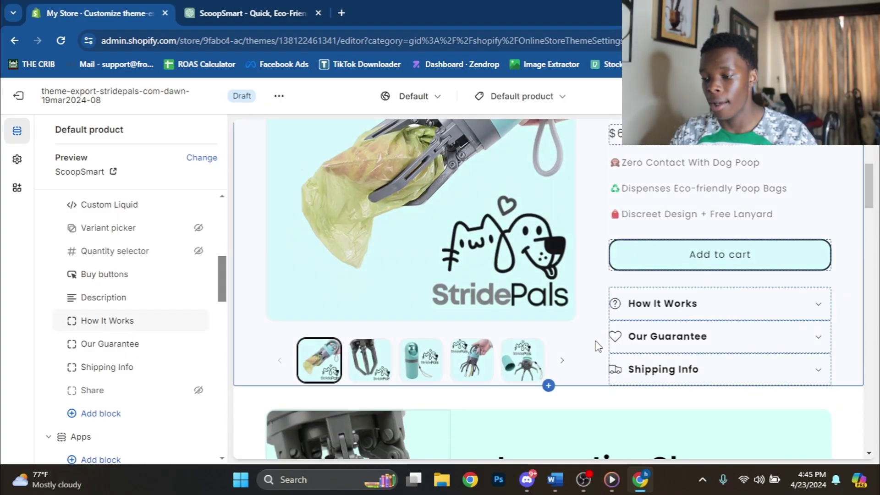
{"action": "scroll", "coordinate": [597, 345], "scroll_direction": "down", "scroll_amount": 4}
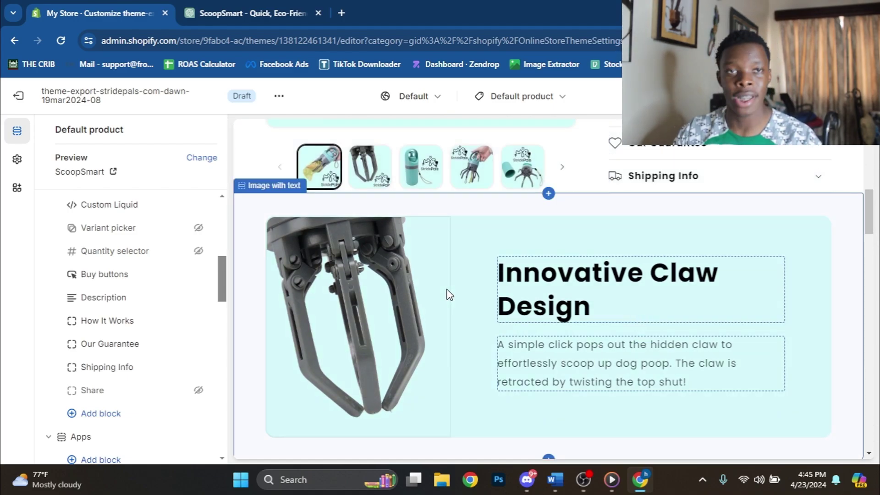
{"action": "scroll", "coordinate": [448, 294], "scroll_direction": "down", "scroll_amount": 3}
{"action": "scroll", "coordinate": [448, 294], "scroll_direction": "down", "scroll_amount": 4}
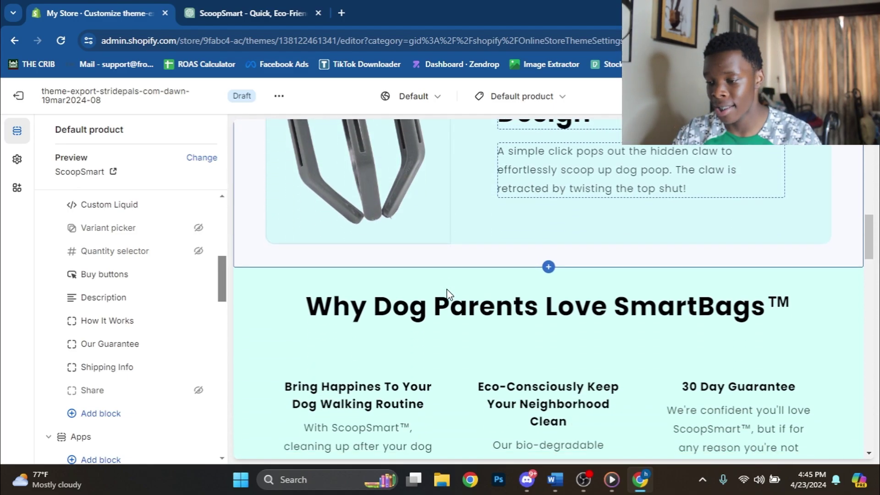
{"action": "left_click", "coordinate": [391, 268]}
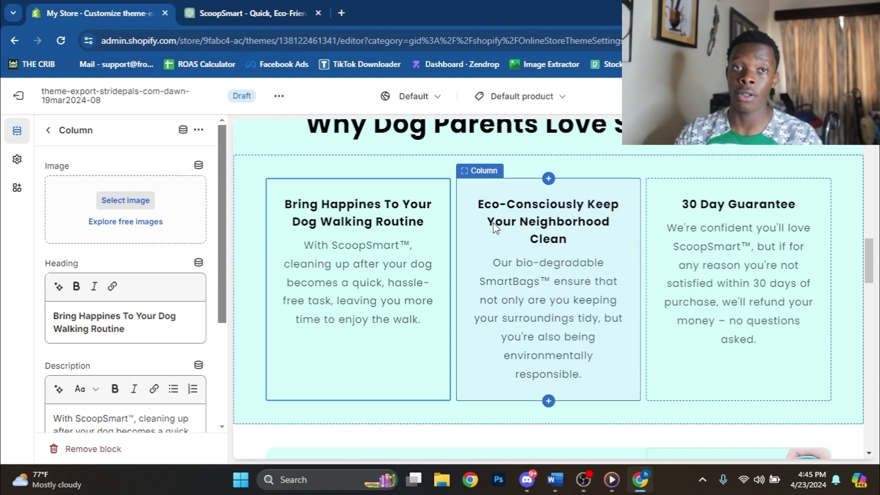
{"action": "scroll", "coordinate": [571, 263], "scroll_direction": "down", "scroll_amount": 5}
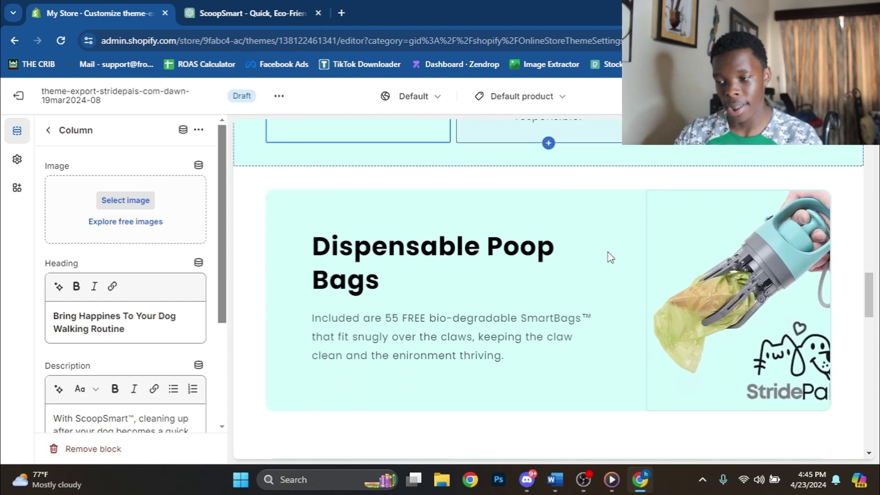
{"action": "scroll", "coordinate": [619, 245], "scroll_direction": "down", "scroll_amount": 4}
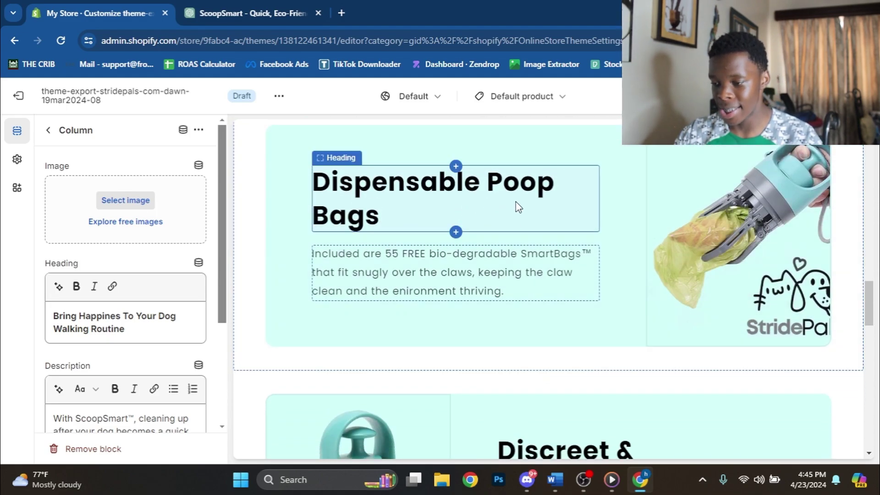
{"action": "scroll", "coordinate": [567, 323], "scroll_direction": "down", "scroll_amount": 7}
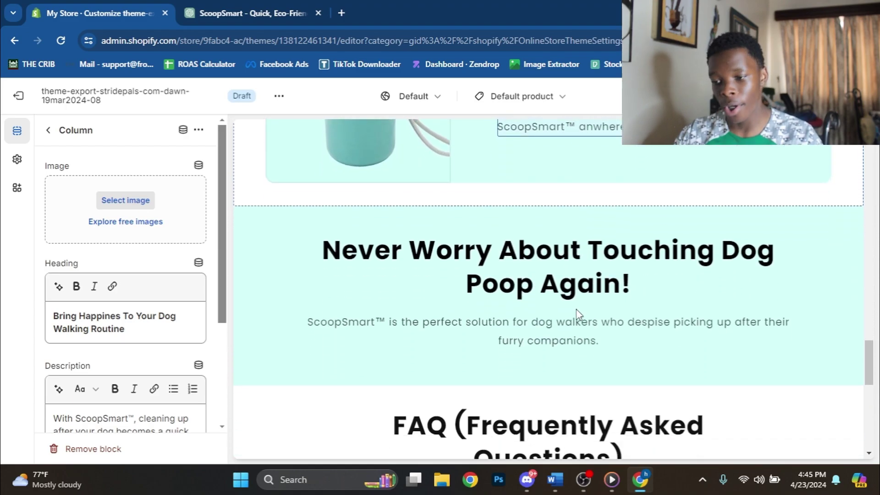
{"action": "left_click", "coordinate": [267, 256]}
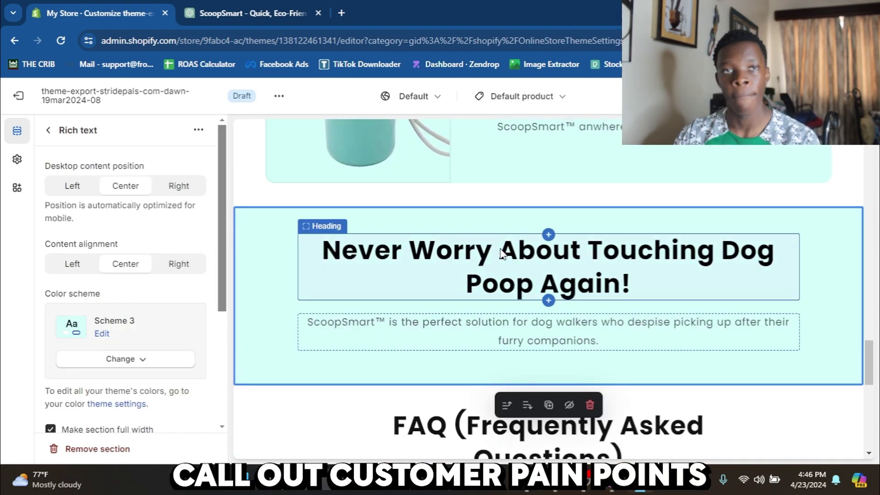
{"action": "scroll", "coordinate": [502, 253], "scroll_direction": "down", "scroll_amount": 5}
{"action": "left_click", "coordinate": [303, 265]}
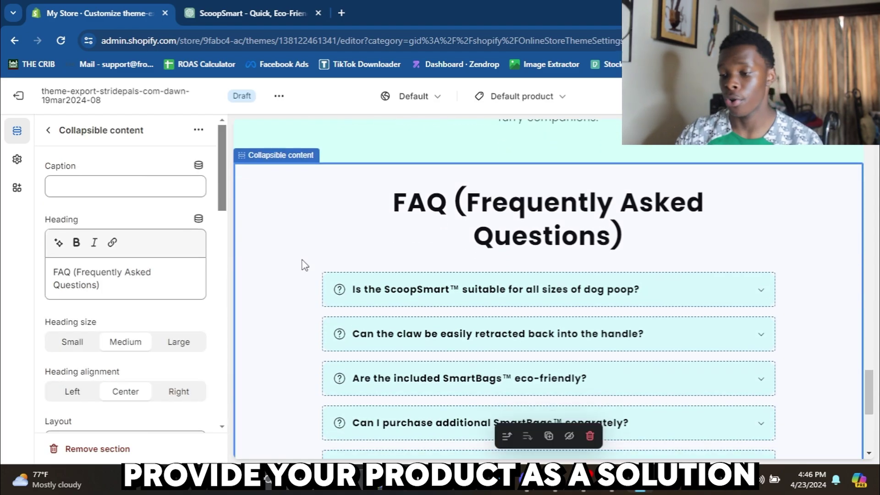
{"action": "scroll", "coordinate": [303, 265], "scroll_direction": "down", "scroll_amount": 5}
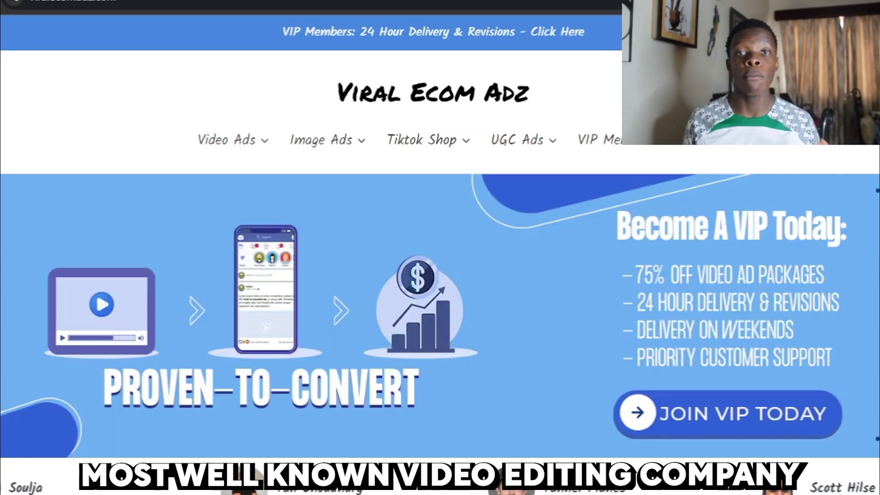
Scroll the Viral Ecom Adz homepage through ad packages, testimonials, VIP table and UGC Ad Creatives
{"action": "scroll", "coordinate": [440, 248], "scroll_direction": "down", "scroll_amount": 5}
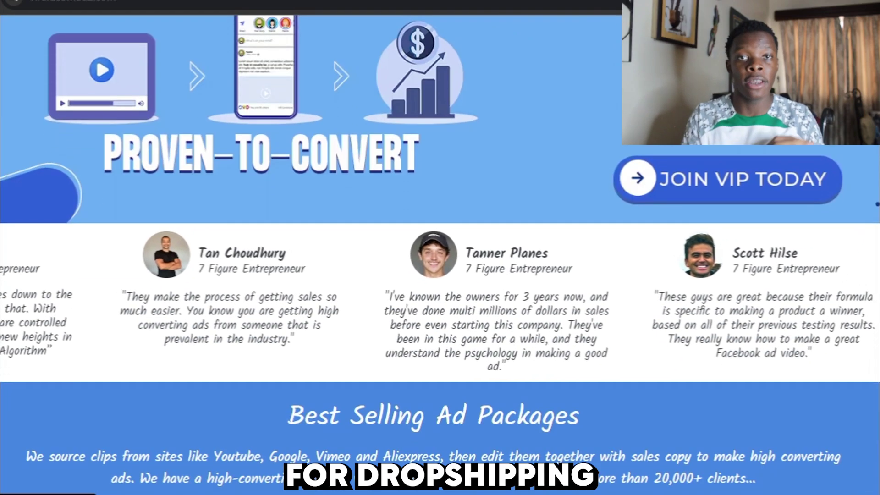
{"action": "scroll", "coordinate": [440, 275], "scroll_direction": "down", "scroll_amount": 3}
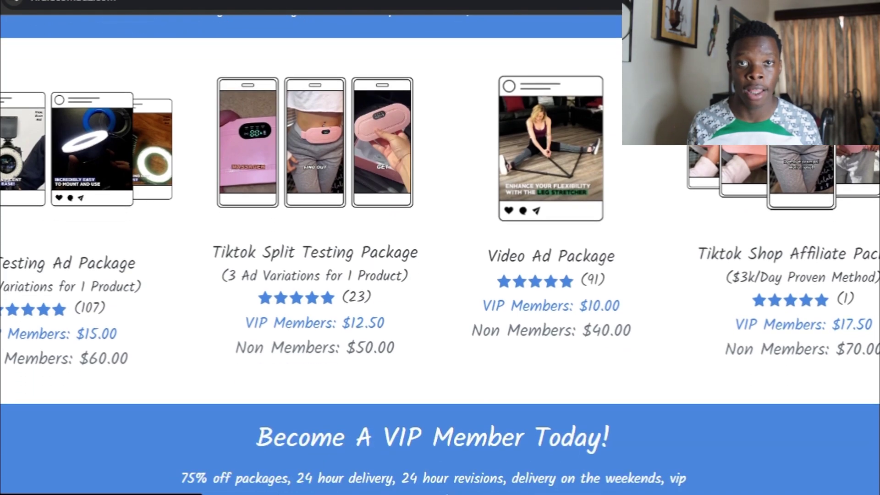
{"action": "scroll", "coordinate": [312, 247], "scroll_direction": "down", "scroll_amount": 6}
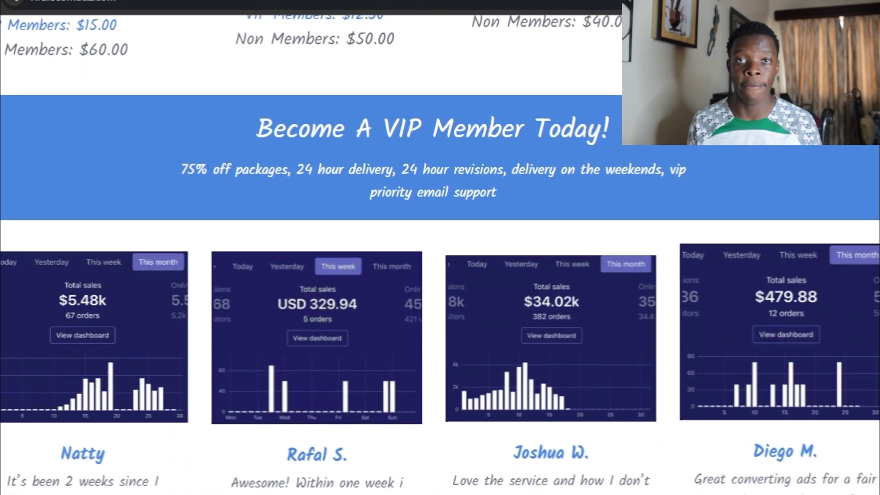
{"action": "scroll", "coordinate": [312, 248], "scroll_direction": "down", "scroll_amount": 12}
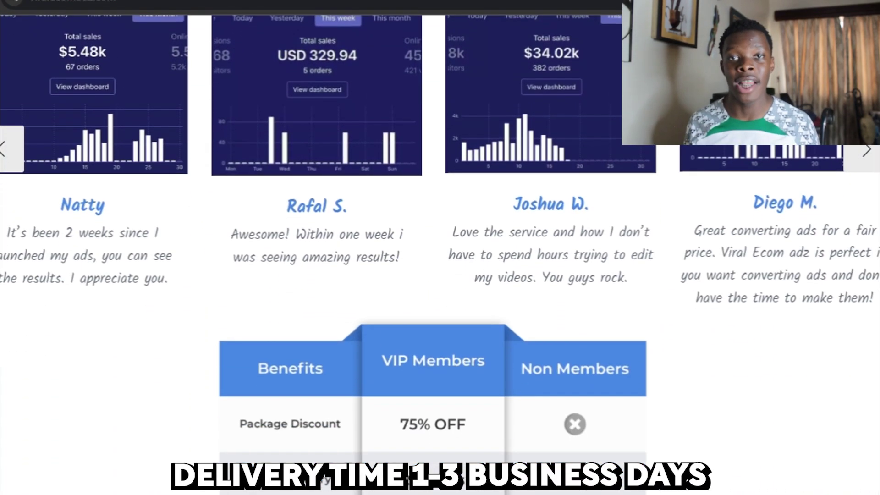
{"action": "scroll", "coordinate": [312, 247], "scroll_direction": "down", "scroll_amount": 8}
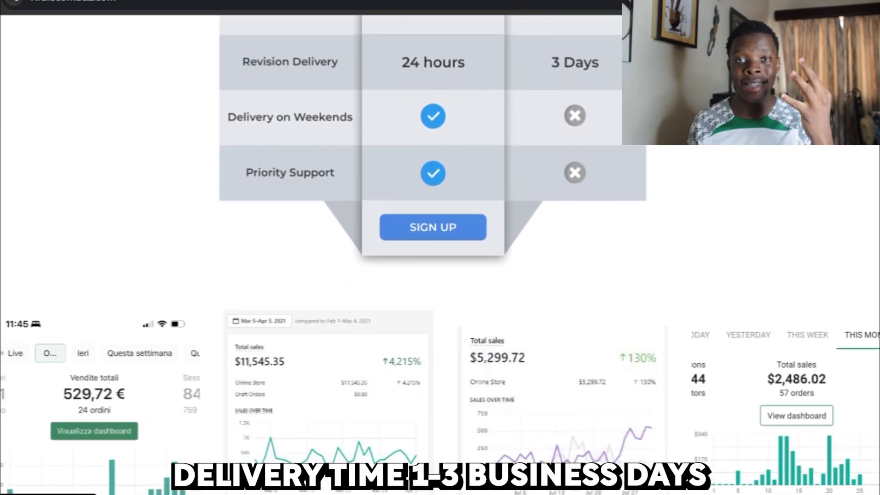
{"action": "scroll", "coordinate": [312, 247], "scroll_direction": "down", "scroll_amount": 15}
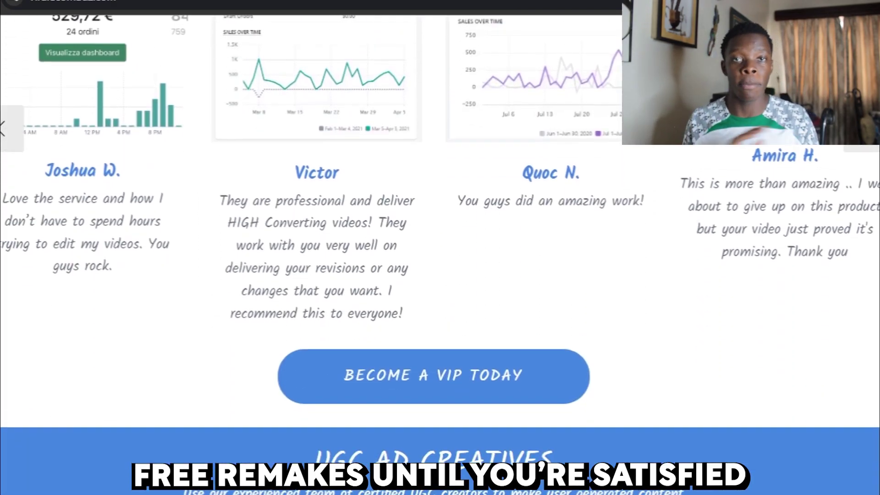
{"action": "scroll", "coordinate": [311, 248], "scroll_direction": "down", "scroll_amount": 8}
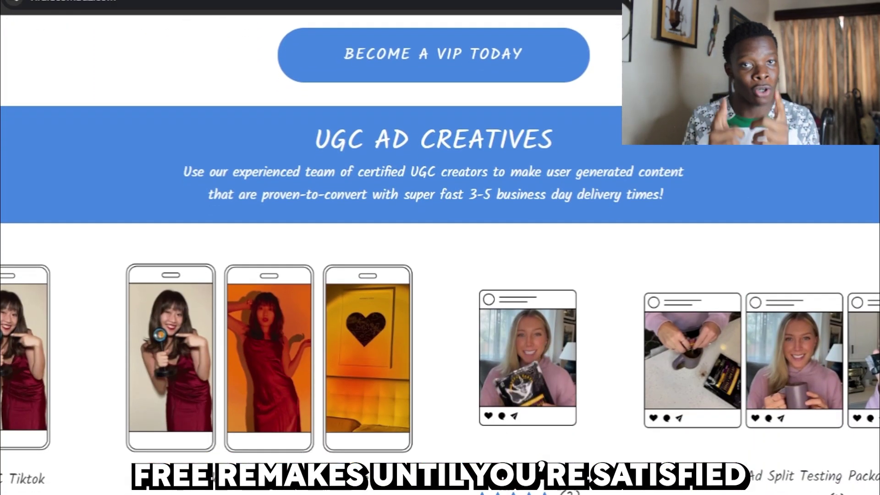
{"action": "scroll", "coordinate": [311, 247], "scroll_direction": "down", "scroll_amount": 4}
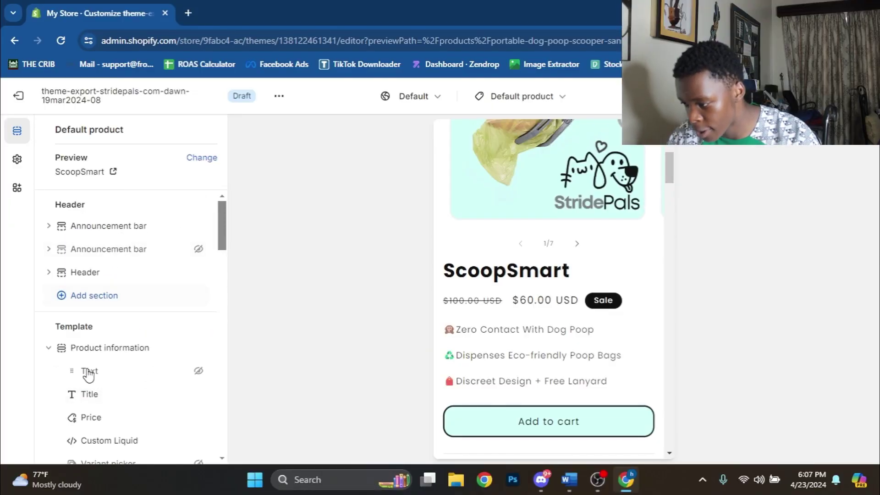
Add the Vitals Product Review Stars app block to Product information
{"action": "scroll", "coordinate": [89, 374], "scroll_direction": "down", "scroll_amount": 6}
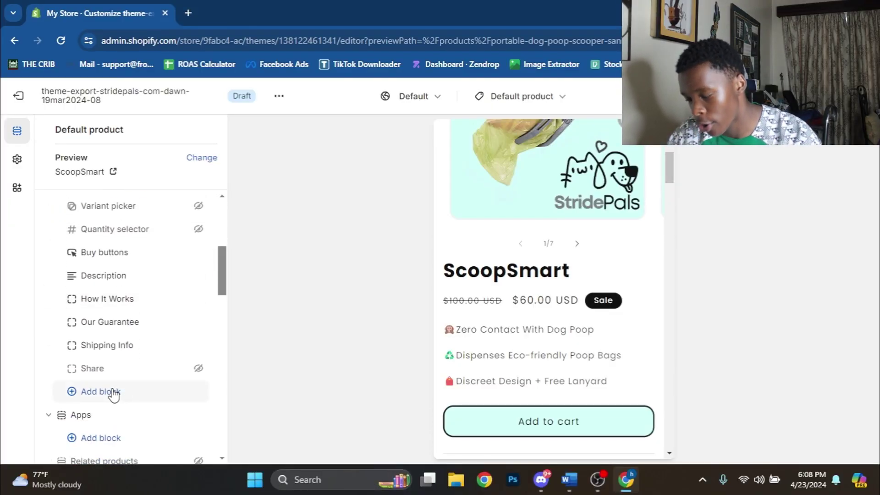
{"action": "left_click", "coordinate": [113, 395]}
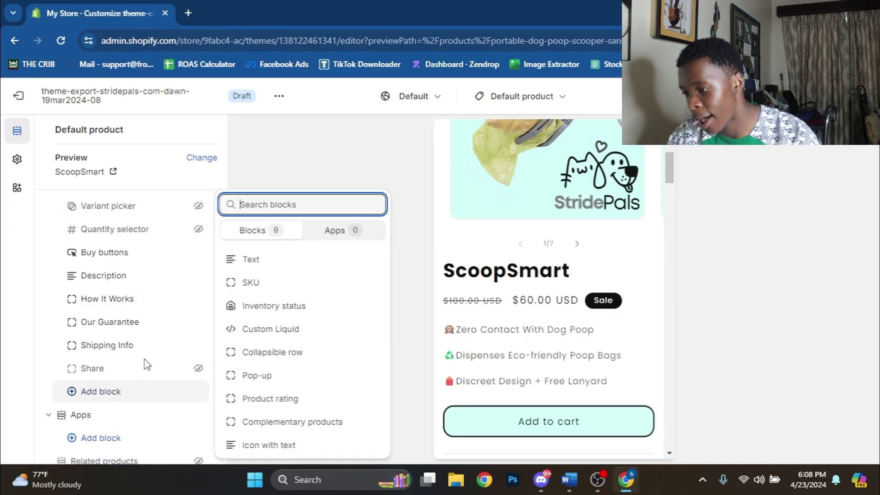
{"action": "left_click", "coordinate": [346, 233]}
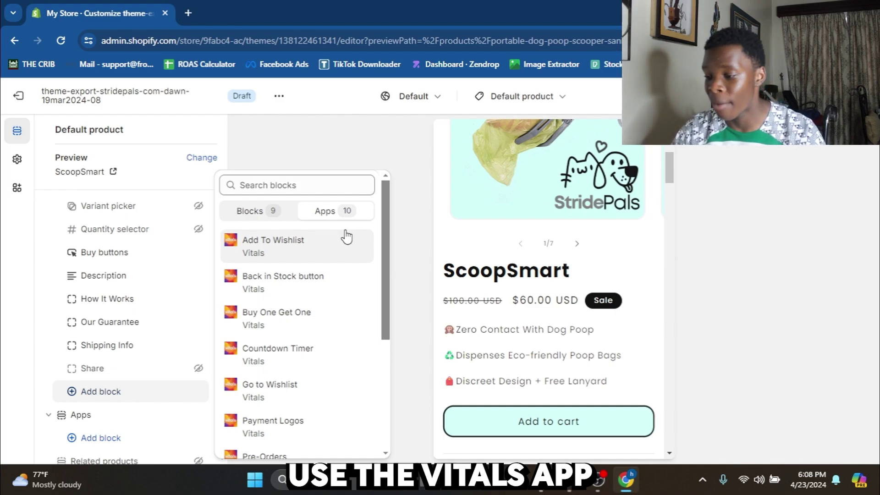
{"action": "scroll", "coordinate": [284, 321], "scroll_direction": "down", "scroll_amount": 4}
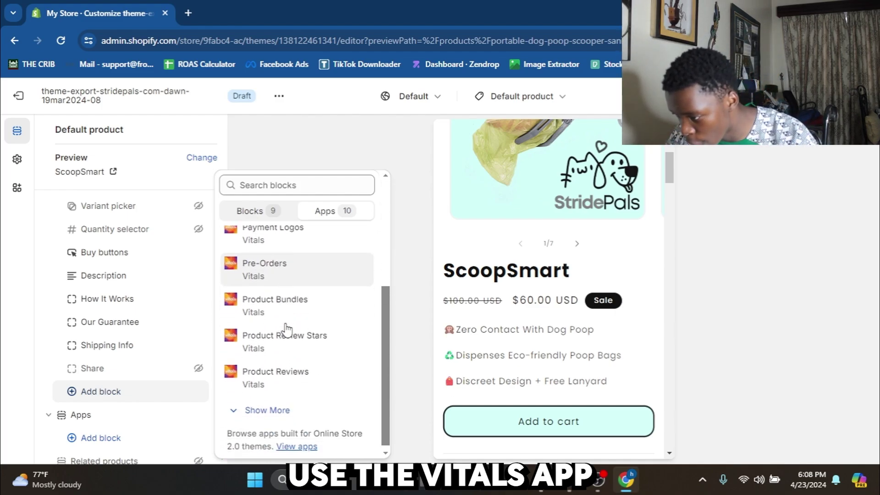
{"action": "left_click", "coordinate": [293, 341]}
{"action": "scroll", "coordinate": [115, 376], "scroll_direction": "up", "scroll_amount": 2}
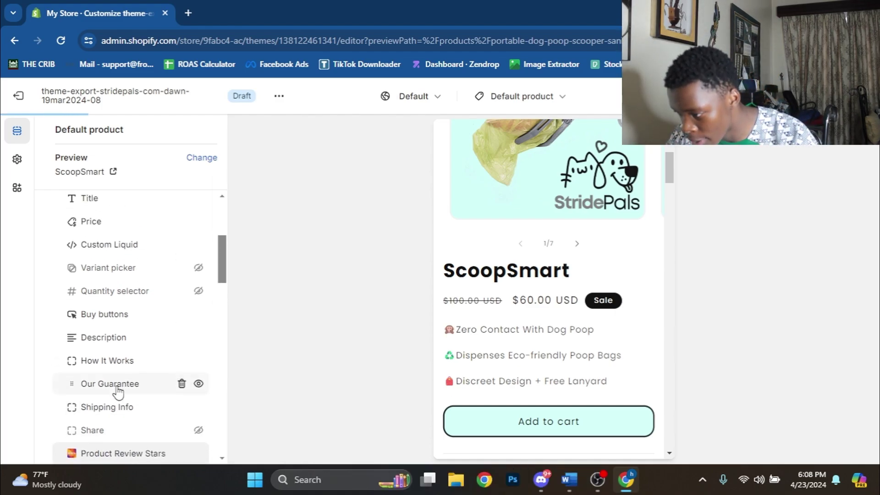
{"action": "scroll", "coordinate": [114, 403], "scroll_direction": "down", "scroll_amount": 2}
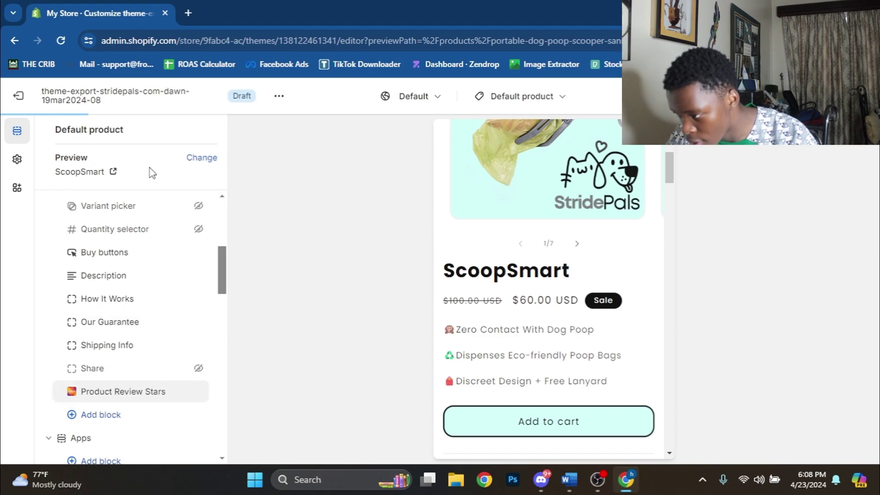
Move the Product Review Stars block up between Text and Title
{"action": "mouse_move", "coordinate": [69, 398]}
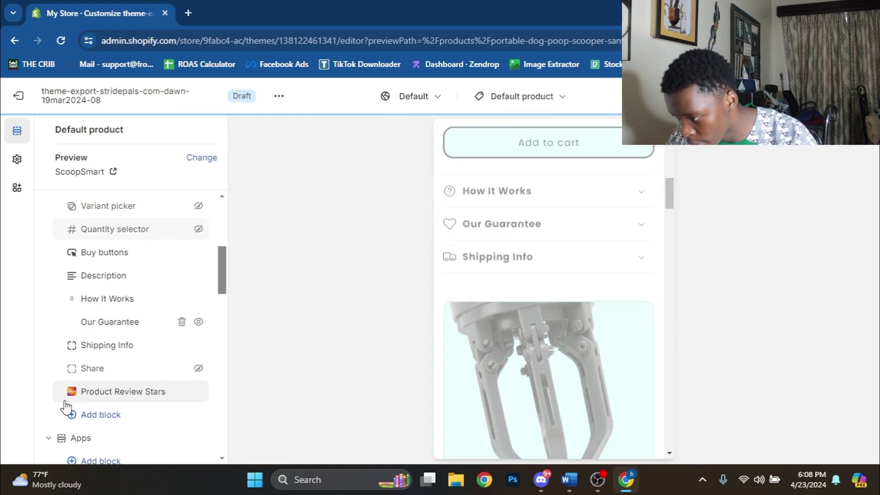
{"action": "left_click_drag", "start_coordinate": [94, 215], "coordinate": [89, 378]}
{"action": "scroll", "coordinate": [609, 213], "scroll_direction": "down", "scroll_amount": 10}
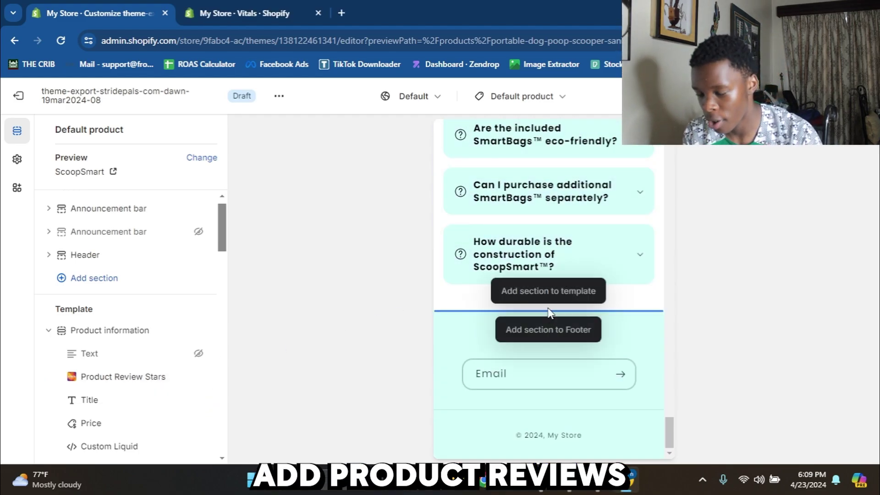
Insert the Vitals Product Reviews app block above the FAQ section
{"action": "scroll", "coordinate": [598, 277], "scroll_direction": "up", "scroll_amount": 8}
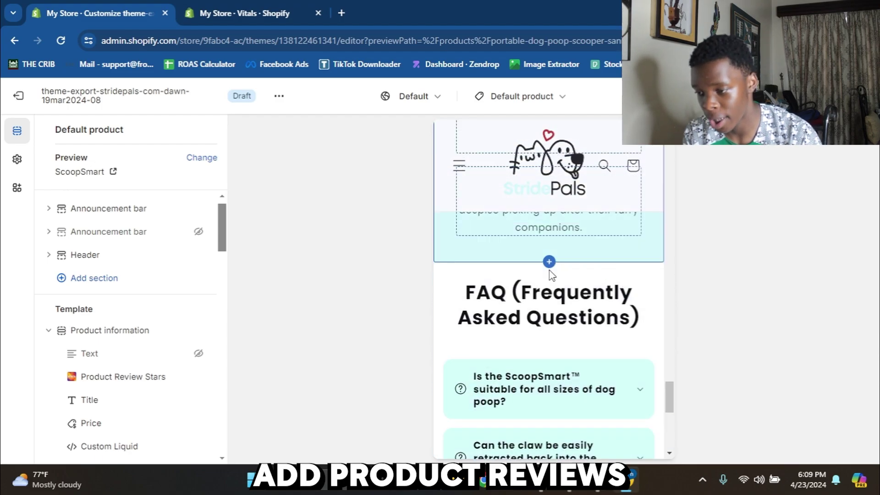
{"action": "scroll", "coordinate": [153, 324], "scroll_direction": "down", "scroll_amount": 10}
{"action": "scroll", "coordinate": [165, 313], "scroll_direction": "up", "scroll_amount": 3}
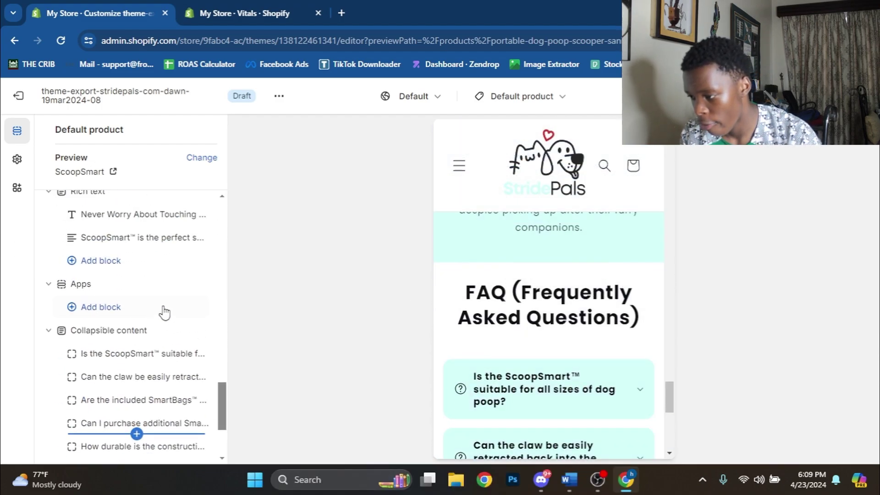
{"action": "left_click", "coordinate": [134, 318]}
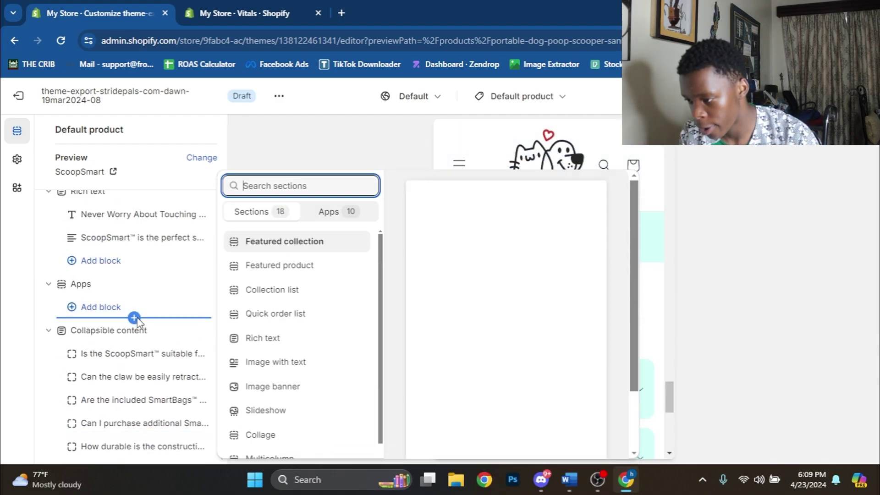
{"action": "left_click", "coordinate": [329, 212]}
{"action": "scroll", "coordinate": [313, 324], "scroll_direction": "down", "scroll_amount": 3}
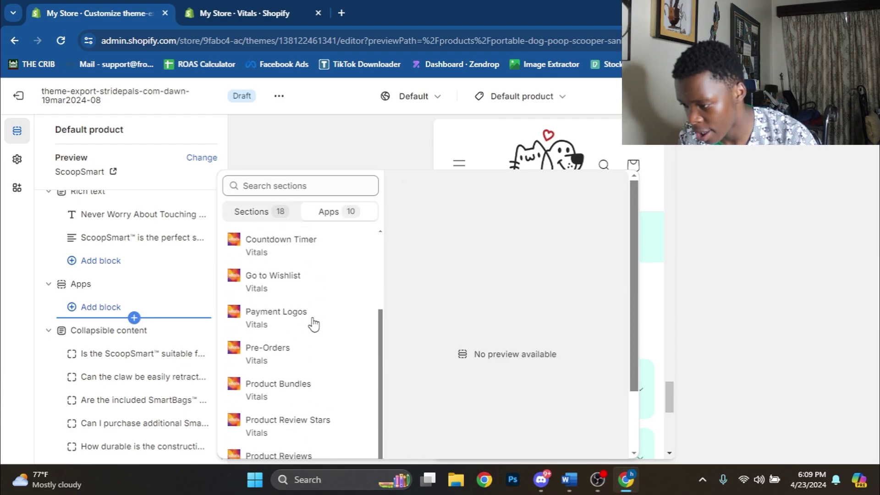
{"action": "scroll", "coordinate": [332, 383], "scroll_direction": "down", "scroll_amount": 3}
{"action": "left_click", "coordinate": [334, 385]}
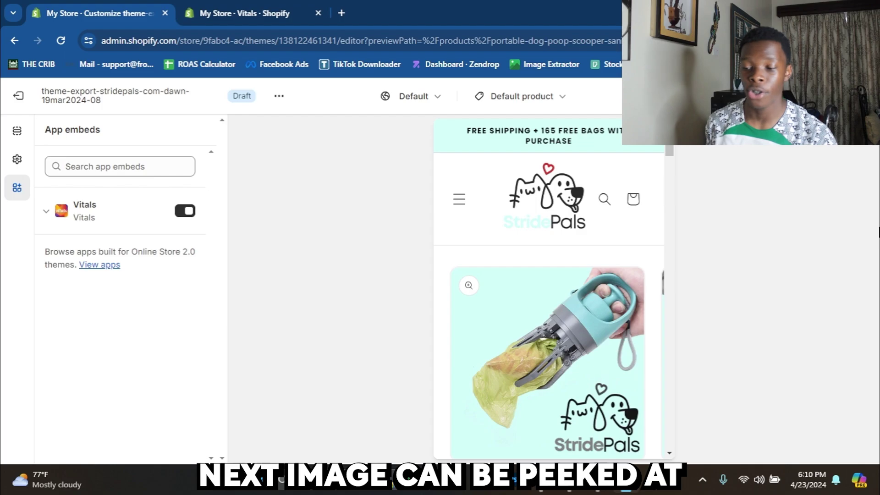
Open the Product information section settings and step through the product image carousel
{"action": "scroll", "coordinate": [612, 274], "scroll_direction": "down", "scroll_amount": 2}
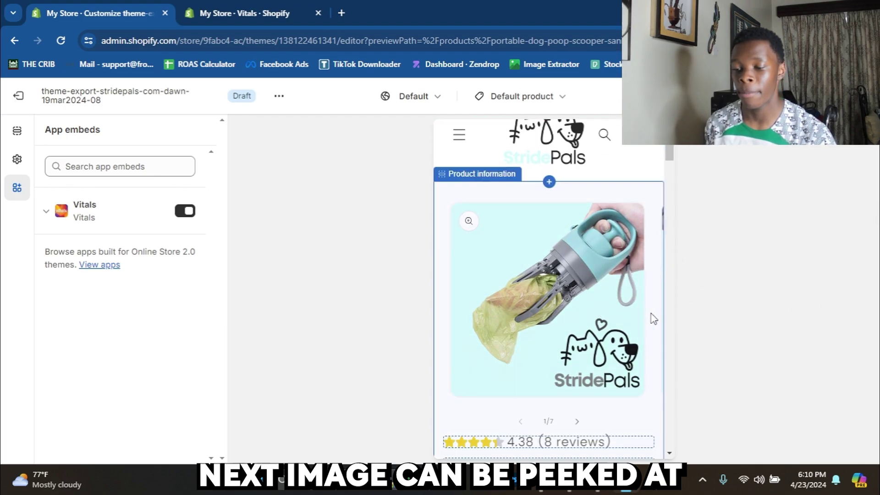
{"action": "left_click", "coordinate": [573, 421]}
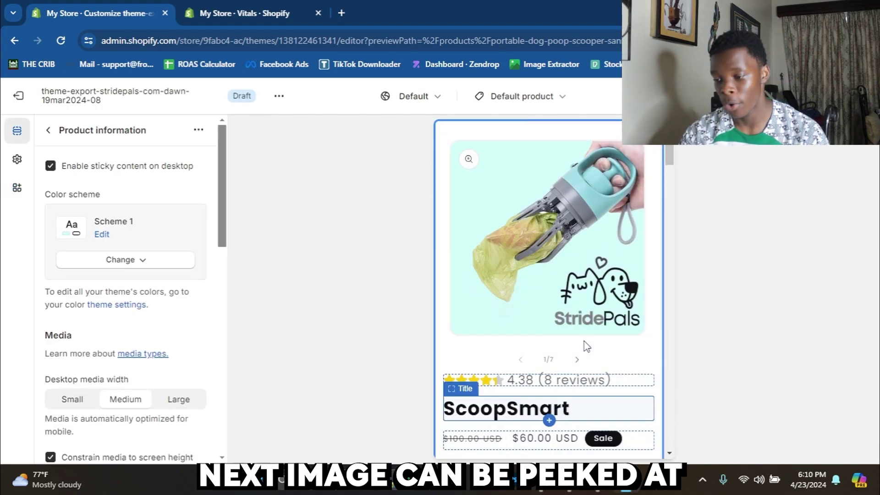
{"action": "left_click", "coordinate": [576, 361]}
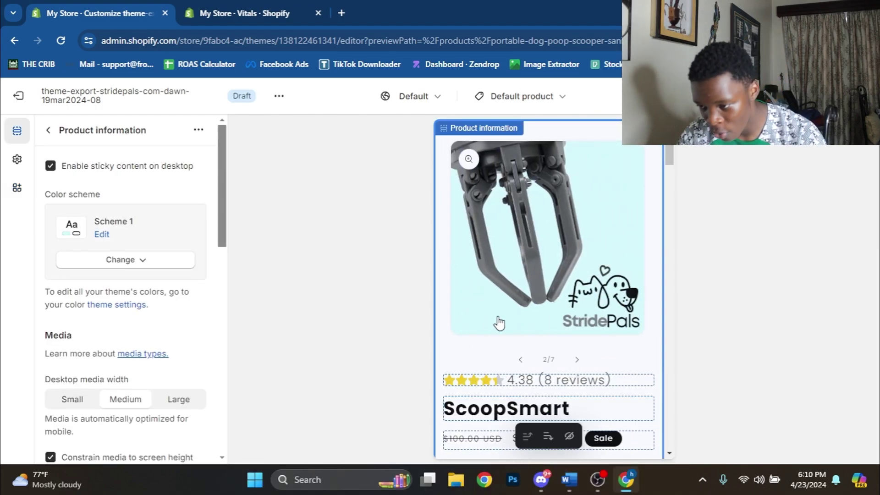
{"action": "left_click", "coordinate": [520, 360]}
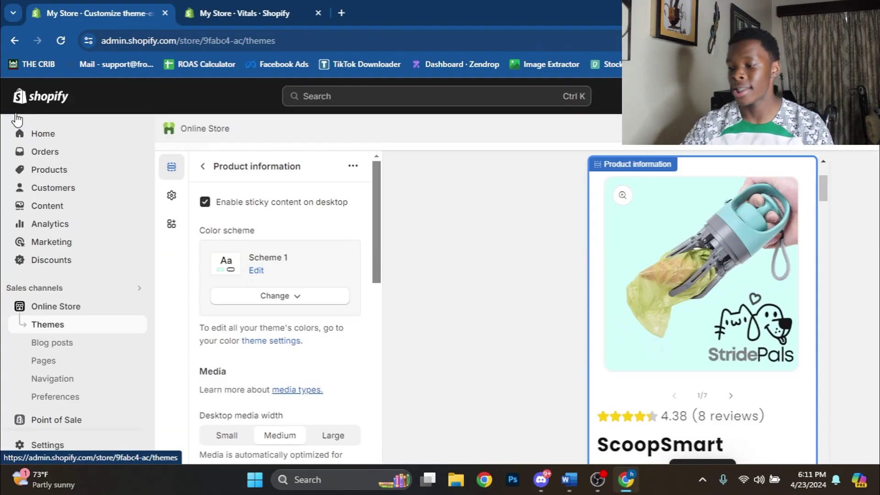
Start a new volume discount in the Vitals app's Volume Discounts tool
{"action": "scroll", "coordinate": [52, 380], "scroll_direction": "down", "scroll_amount": 1}
{"action": "left_click", "coordinate": [43, 407]}
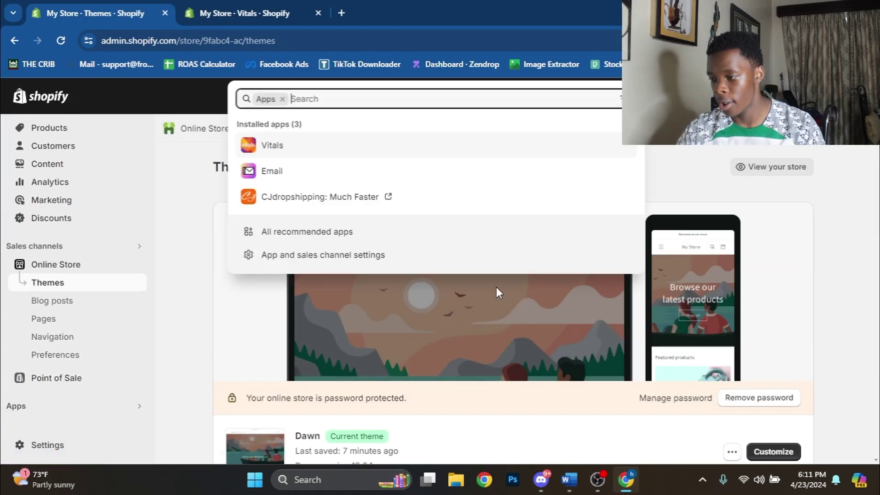
{"action": "left_click", "coordinate": [300, 156]}
{"action": "scroll", "coordinate": [393, 259], "scroll_direction": "down", "scroll_amount": 10}
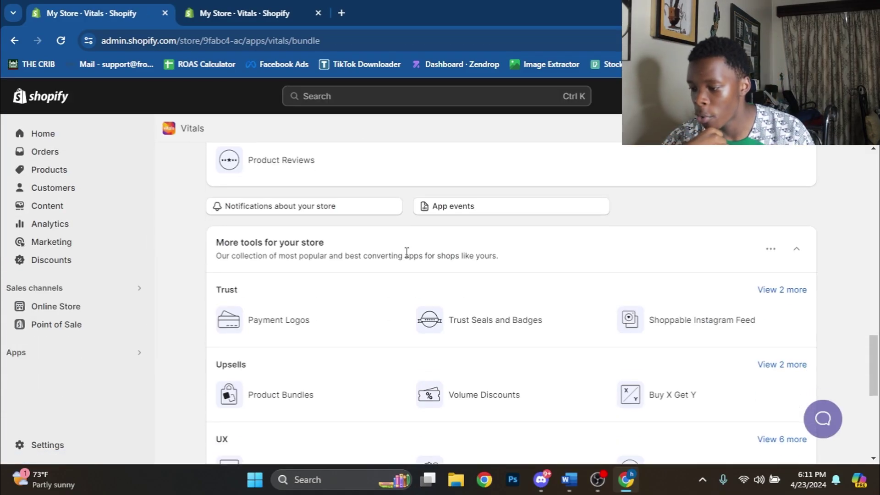
{"action": "scroll", "coordinate": [495, 261], "scroll_direction": "up", "scroll_amount": 1}
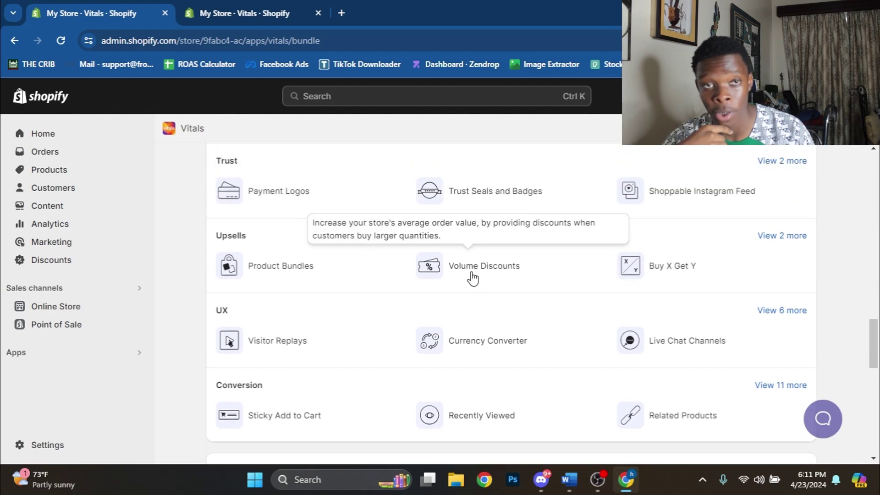
{"action": "left_click", "coordinate": [476, 275]}
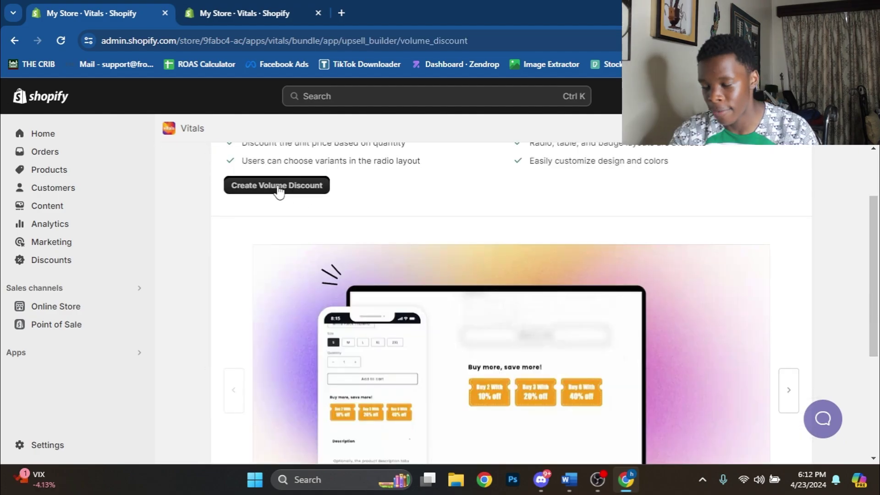
{"action": "left_click", "coordinate": [275, 183]}
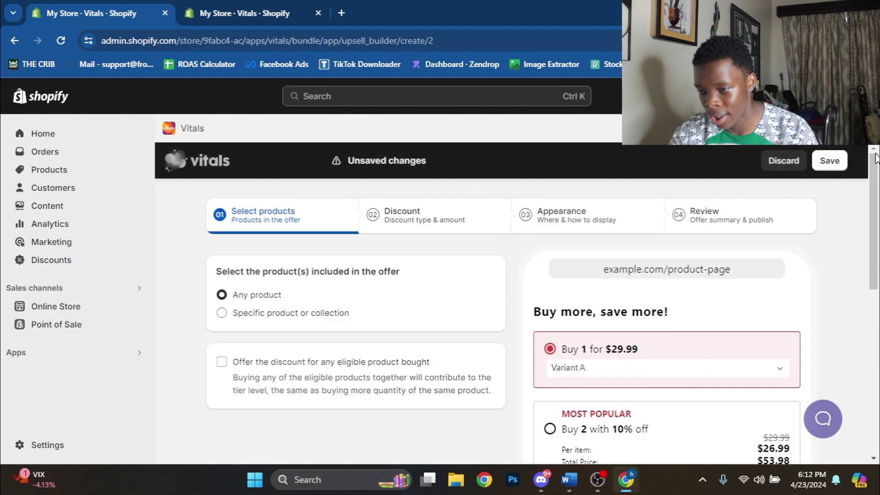
Apply the offer to a specific product, selecting ScoopSmart
{"action": "scroll", "coordinate": [389, 257], "scroll_direction": "down", "scroll_amount": 1}
{"action": "left_click", "coordinate": [257, 250]}
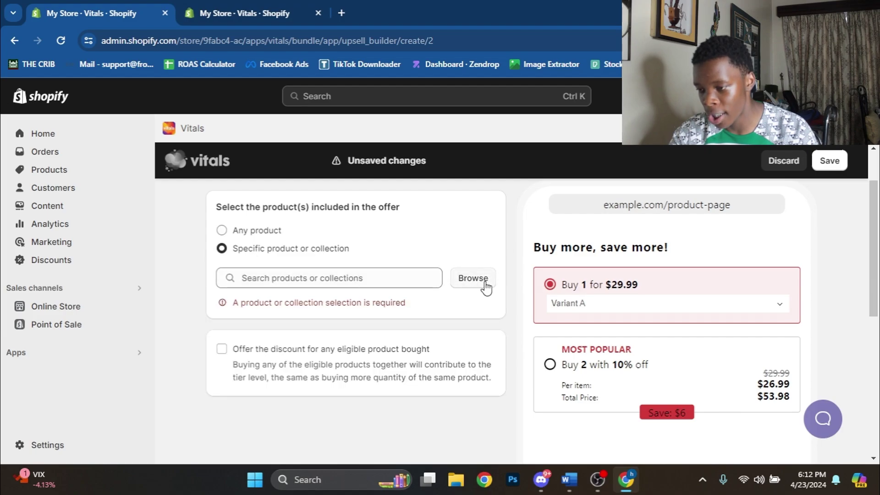
{"action": "left_click", "coordinate": [473, 278]}
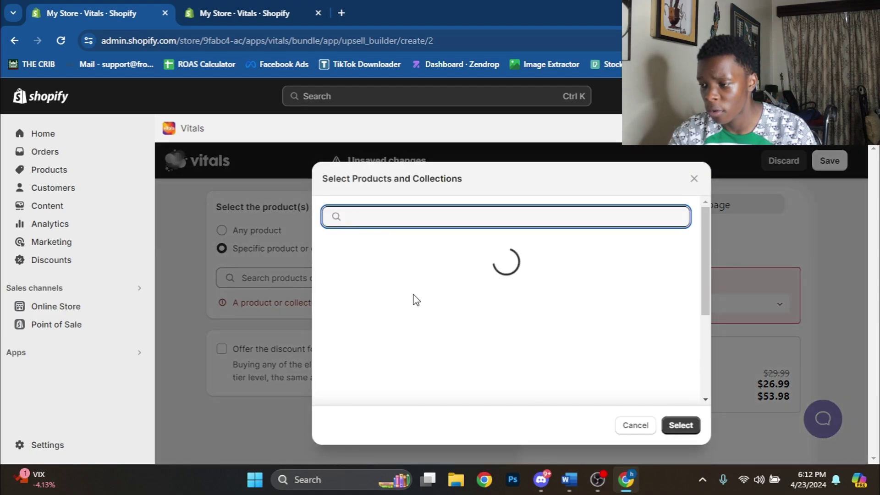
{"action": "left_click", "coordinate": [680, 425]}
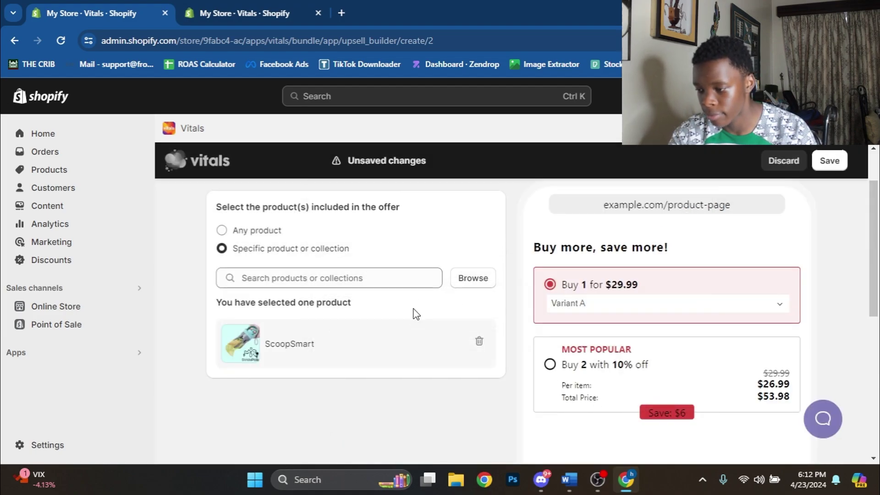
Keep the 2-item tier at 40% off, add another tier, and enter 90
{"action": "left_click", "coordinate": [429, 228]}
{"action": "scroll", "coordinate": [257, 311], "scroll_direction": "down", "scroll_amount": 1}
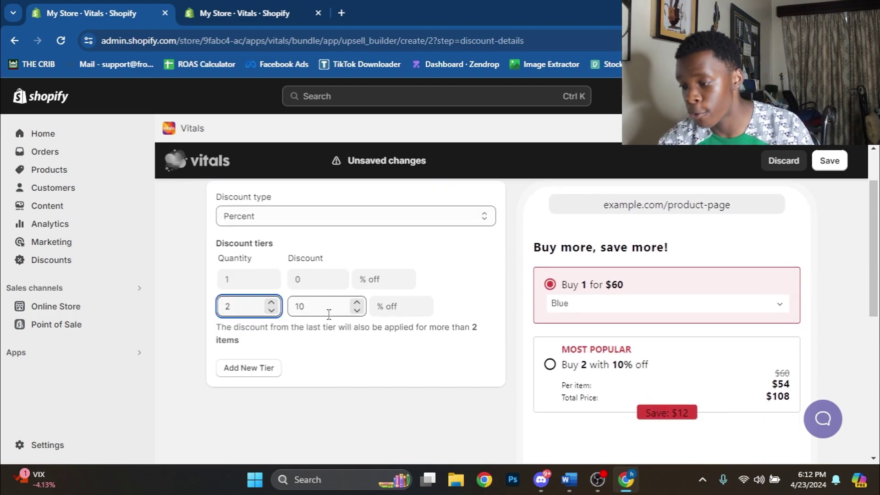
{"action": "left_click", "coordinate": [235, 366]}
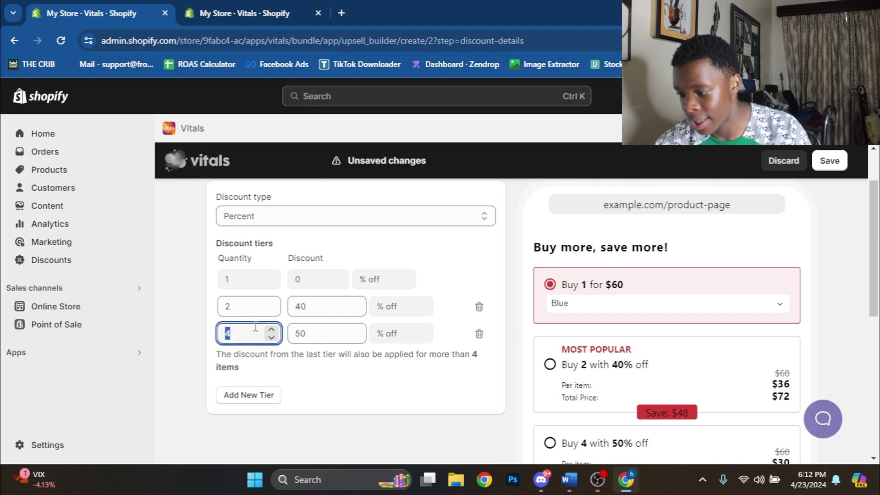
{"action": "type", "text": "90"}
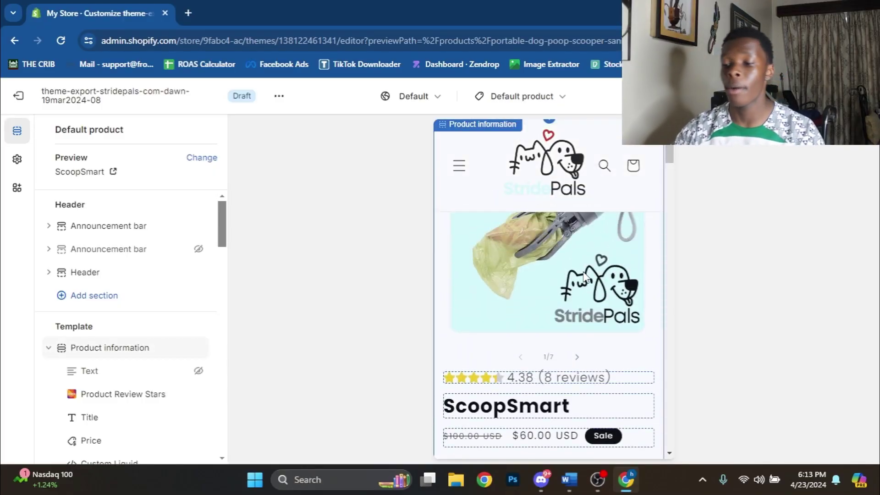
Find the Buy more, save more! bundle in the ScoopSmart preview and select its Buy buttons block
{"action": "scroll", "coordinate": [584, 275], "scroll_direction": "down", "scroll_amount": 8}
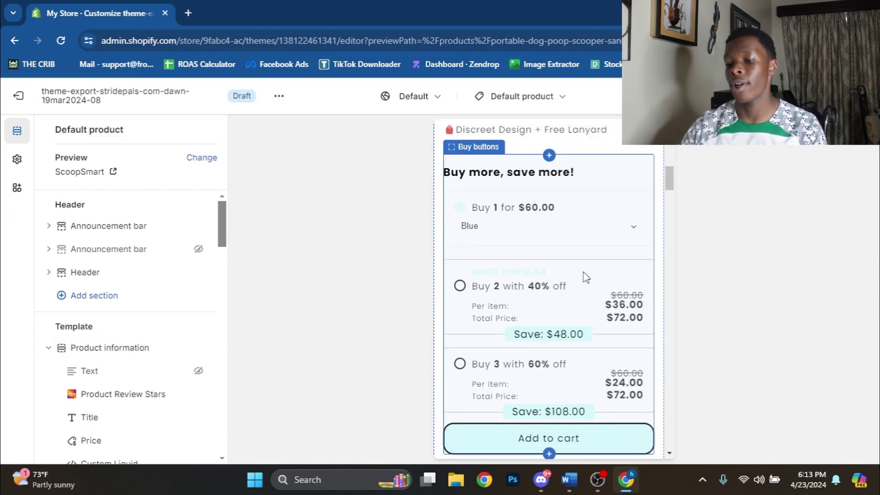
{"action": "left_click", "coordinate": [471, 304]}
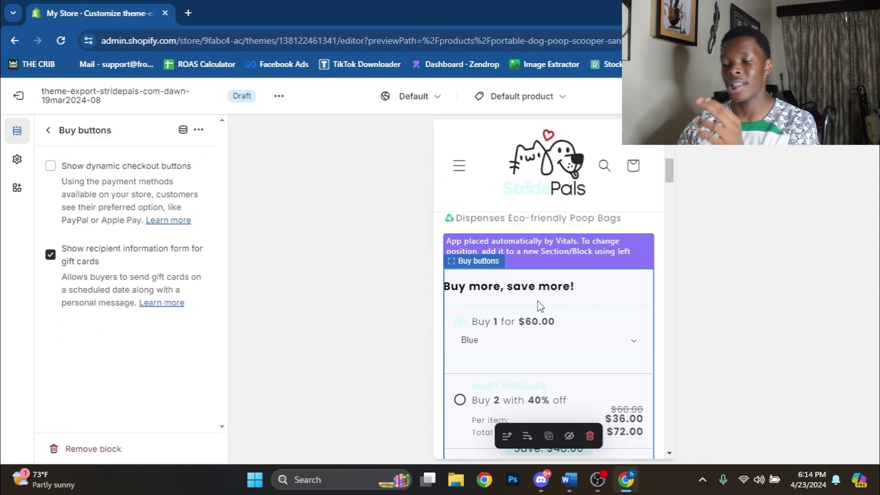